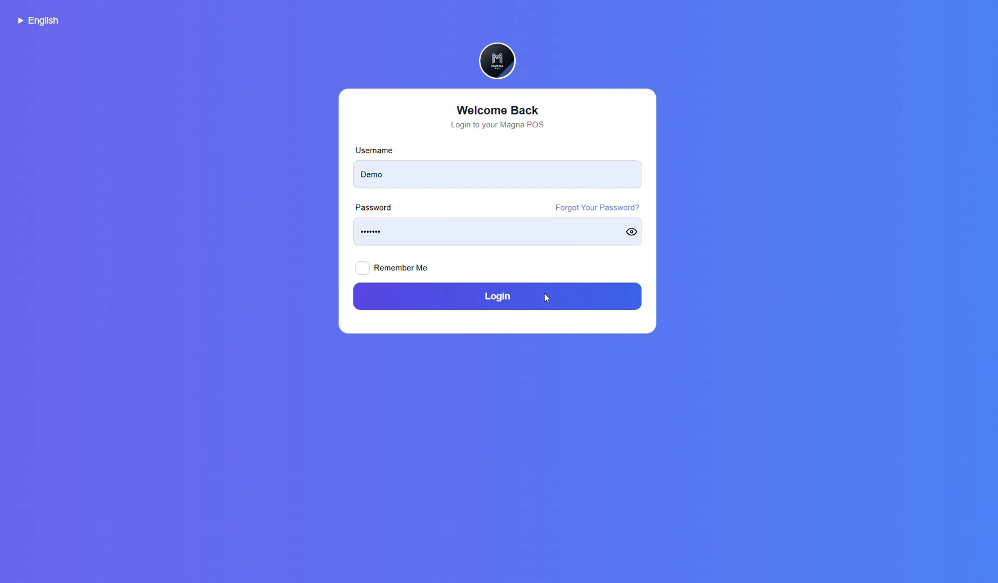
Log in to the POS account with the prefilled credentials and open the Manufacturing module
{"action": "left_click", "coordinate": [544, 294]}
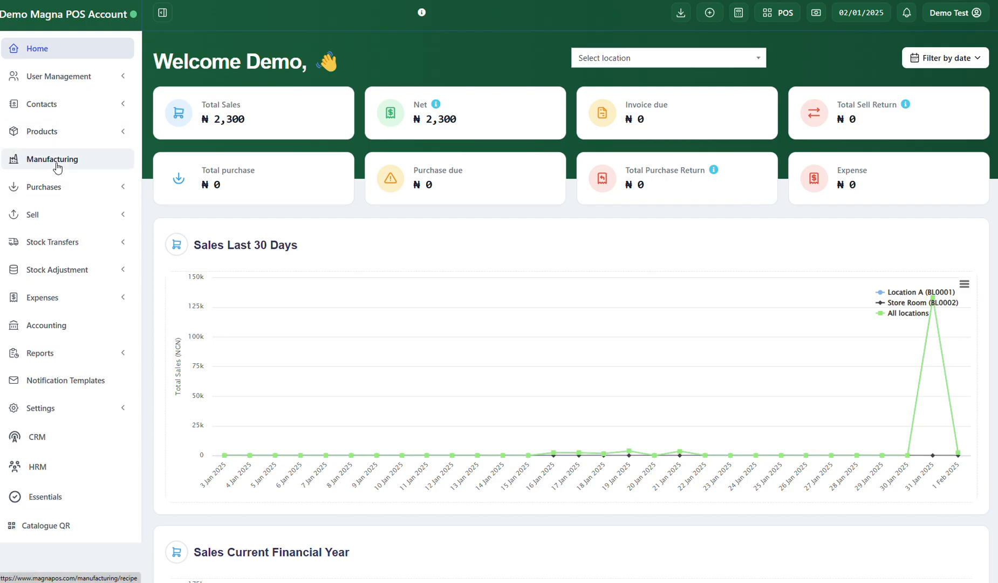
{"action": "left_click", "coordinate": [56, 168]}
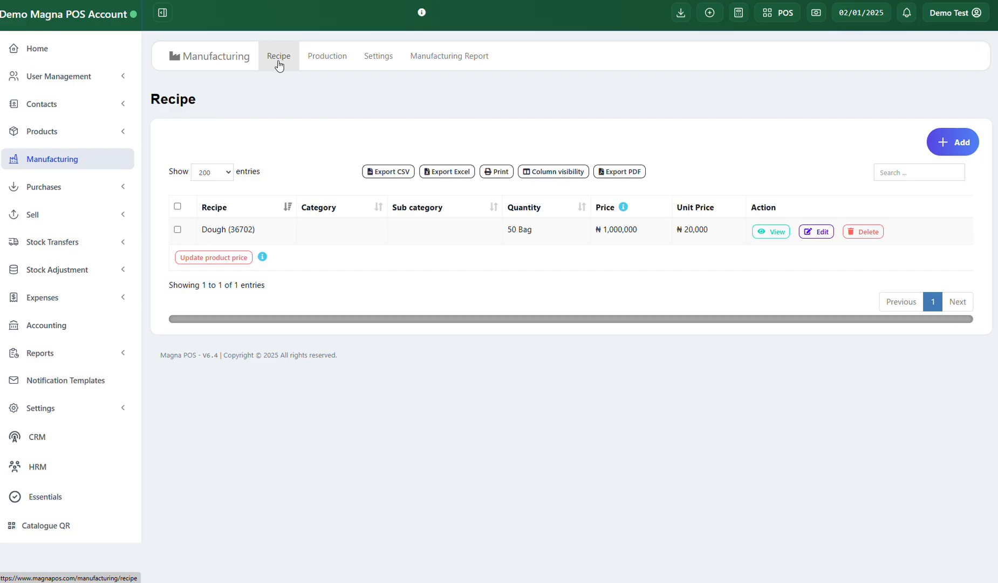
Look through the Production, Settings and Manufacturing Report pages of the Manufacturing module, then return to the recipe list
{"action": "left_click", "coordinate": [324, 62]}
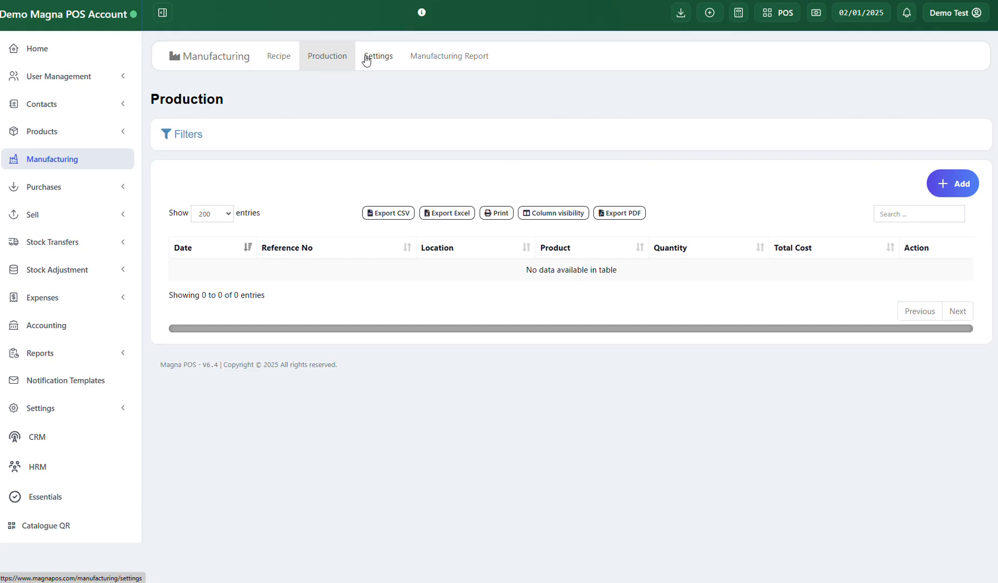
{"action": "left_click", "coordinate": [367, 61]}
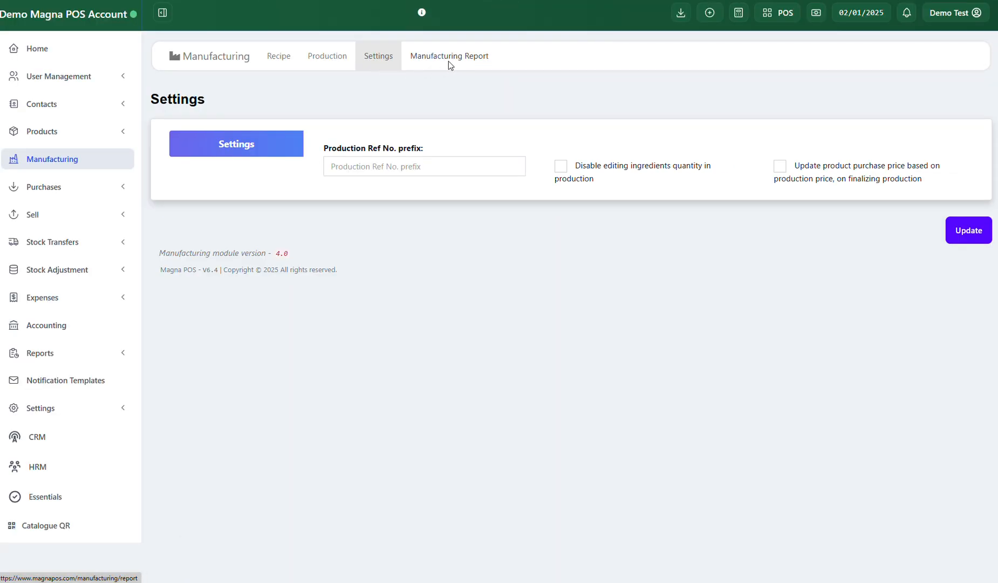
{"action": "left_click", "coordinate": [449, 61]}
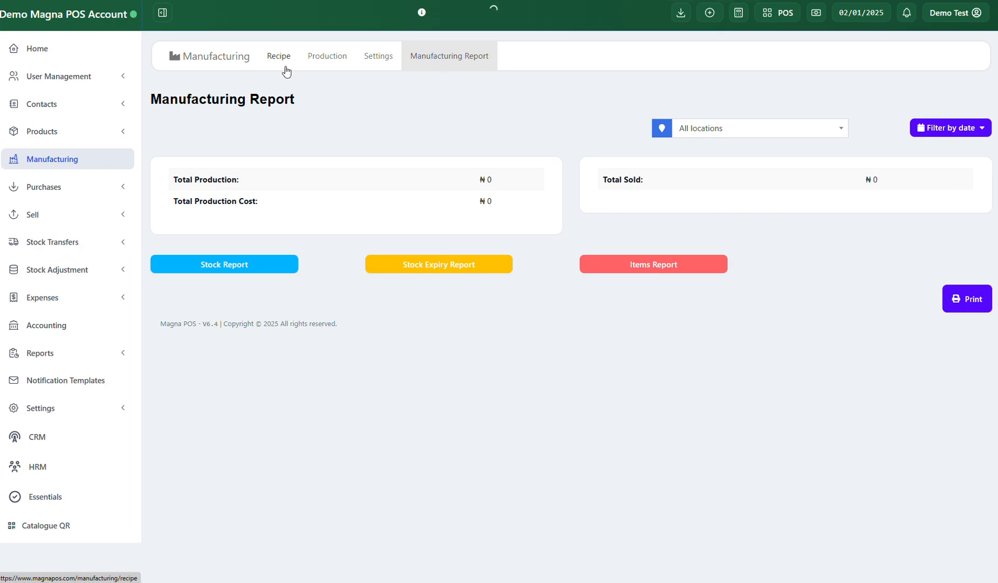
{"action": "left_click", "coordinate": [225, 58]}
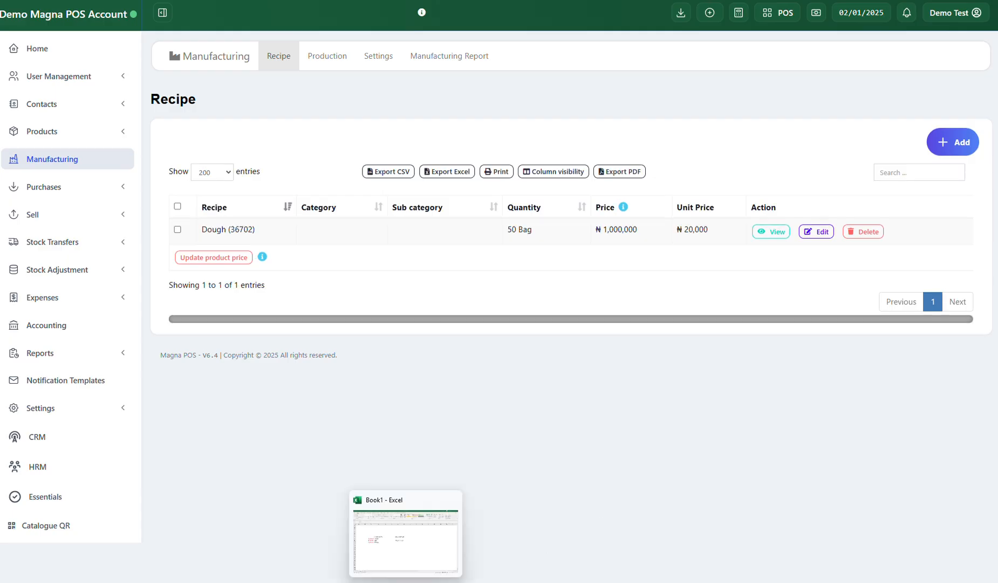
Switch to the Excel workbook Book1 and examine the ingredients Ginger, Salt and Wheat and the final product Bigger Dough
{"action": "left_click", "coordinate": [407, 572]}
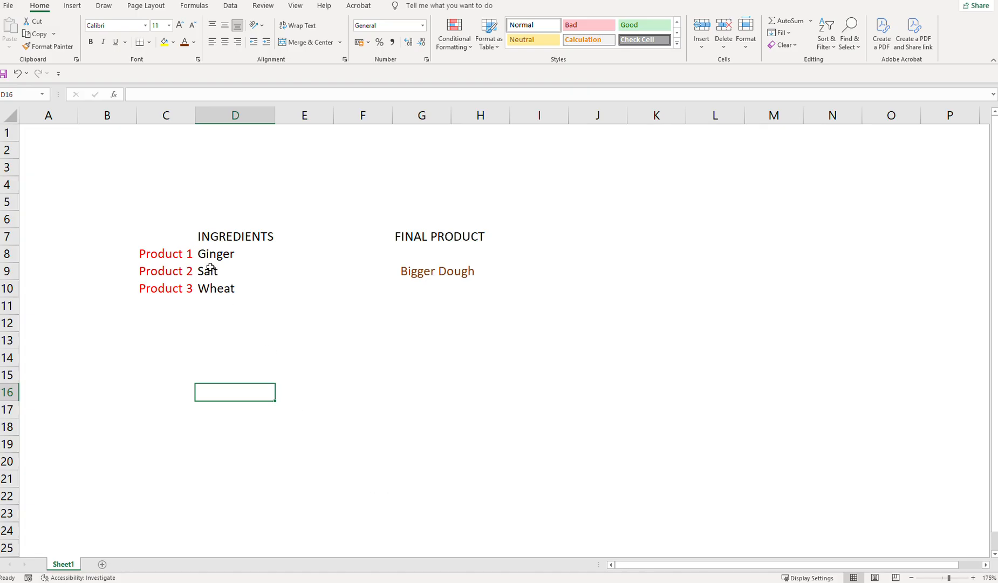
{"action": "left_click_drag", "start_coordinate": [201, 253], "coordinate": [210, 290]}
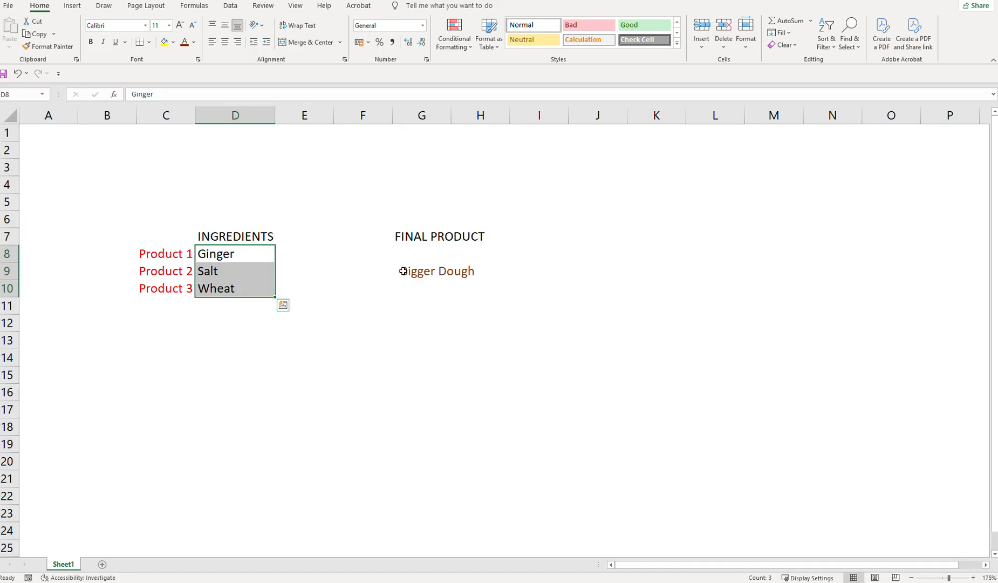
{"action": "left_click_drag", "start_coordinate": [404, 273], "coordinate": [477, 274]}
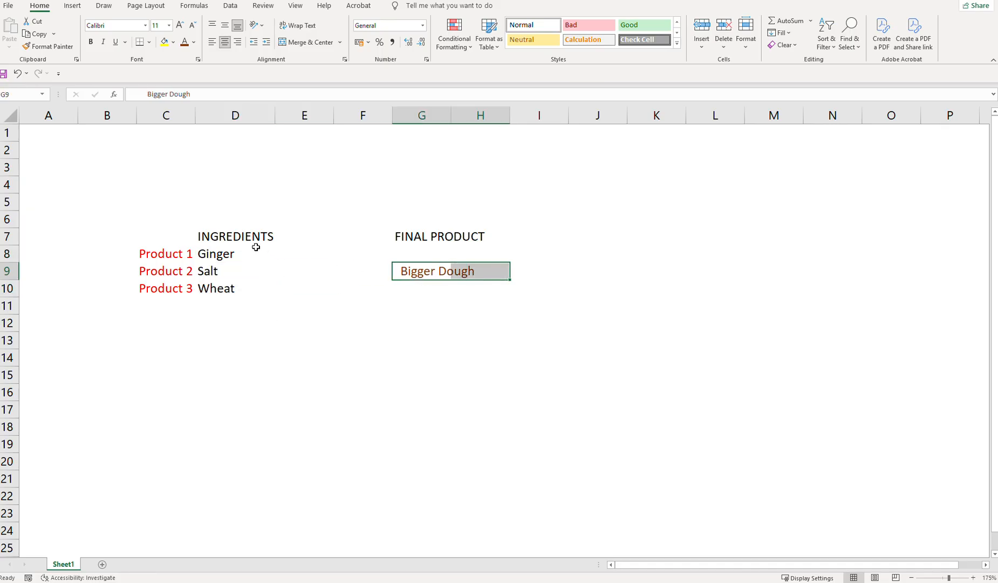
{"action": "left_click_drag", "start_coordinate": [236, 251], "coordinate": [224, 294]}
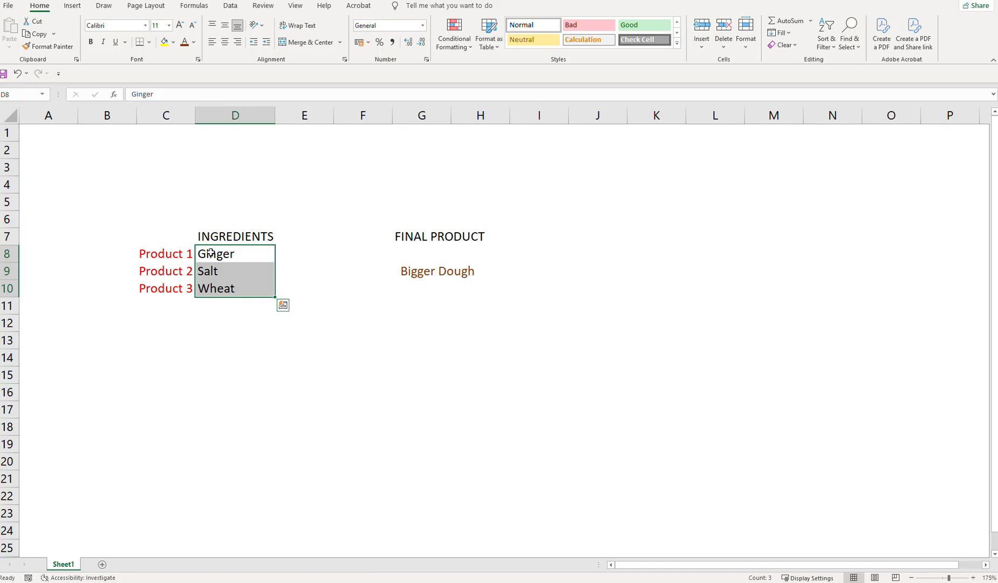
{"action": "key", "text": "shift+Up"}
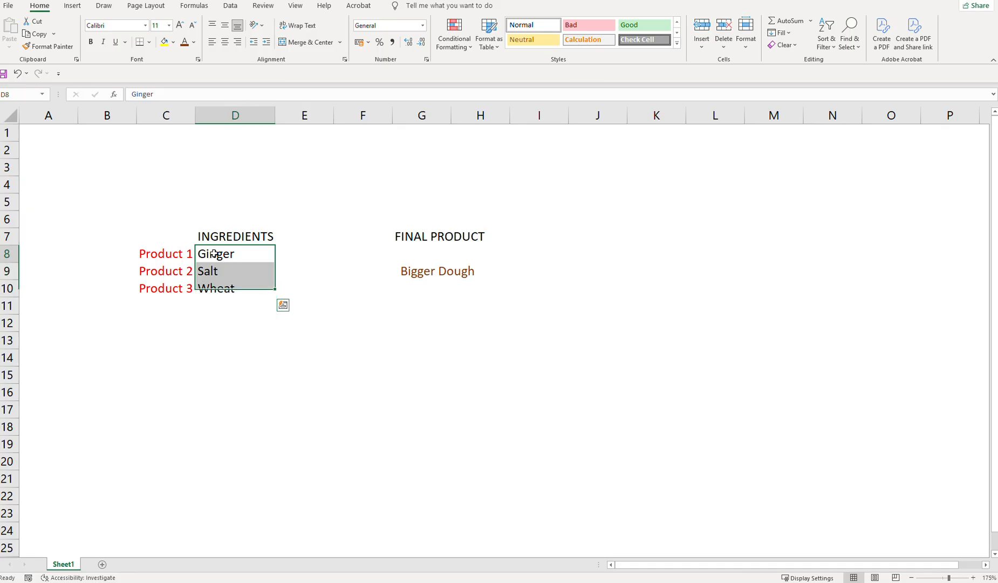
{"action": "left_click", "coordinate": [215, 253]}
{"action": "left_click", "coordinate": [211, 271]}
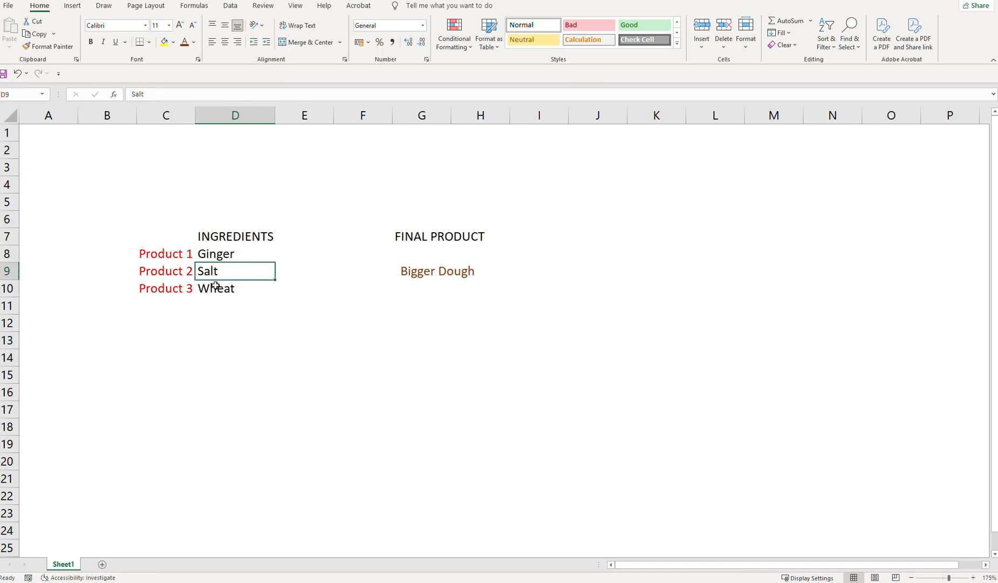
{"action": "left_click", "coordinate": [217, 289]}
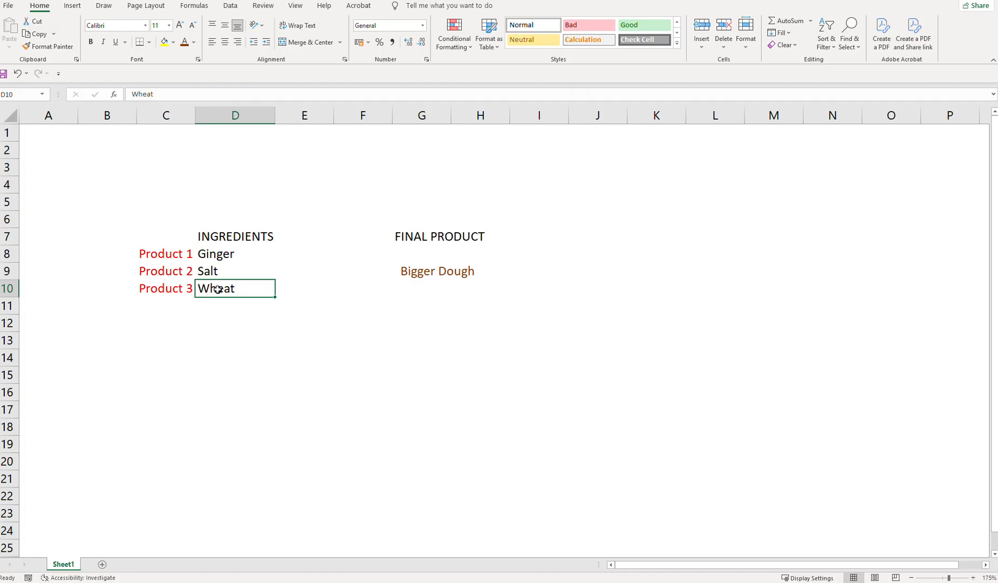
{"action": "left_click", "coordinate": [432, 273]}
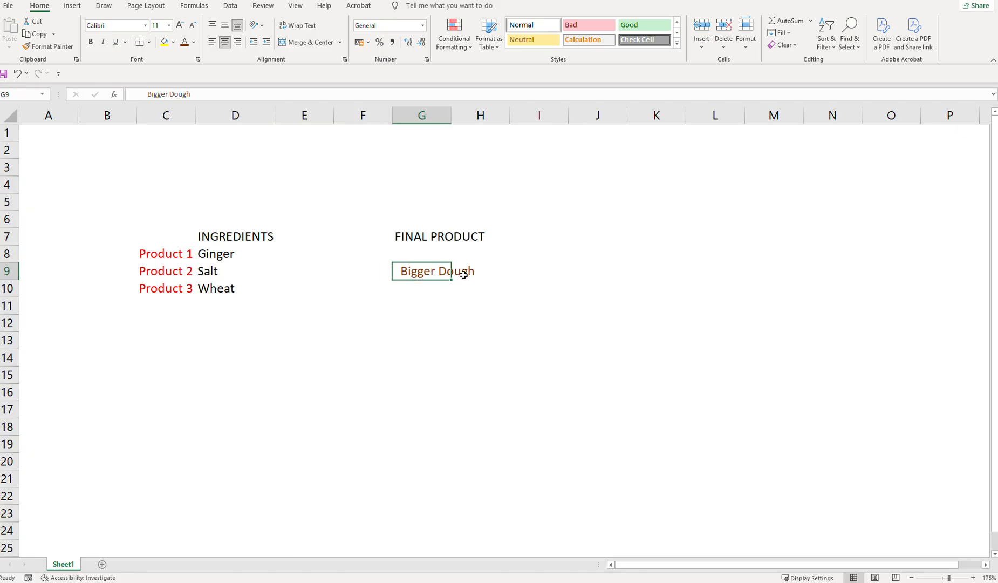
With a red pen, draw a brace beside the three ingredients, an arrow leading to Bigger Dough, and a circle around that product
{"action": "left_click", "coordinate": [104, 5]}
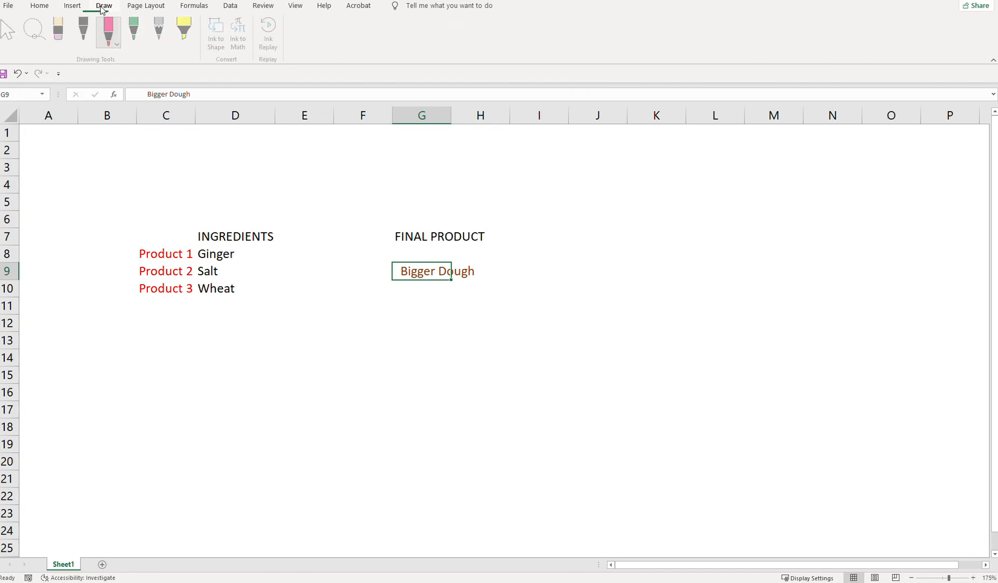
{"action": "left_click", "coordinate": [111, 31]}
{"action": "left_click", "coordinate": [112, 32]}
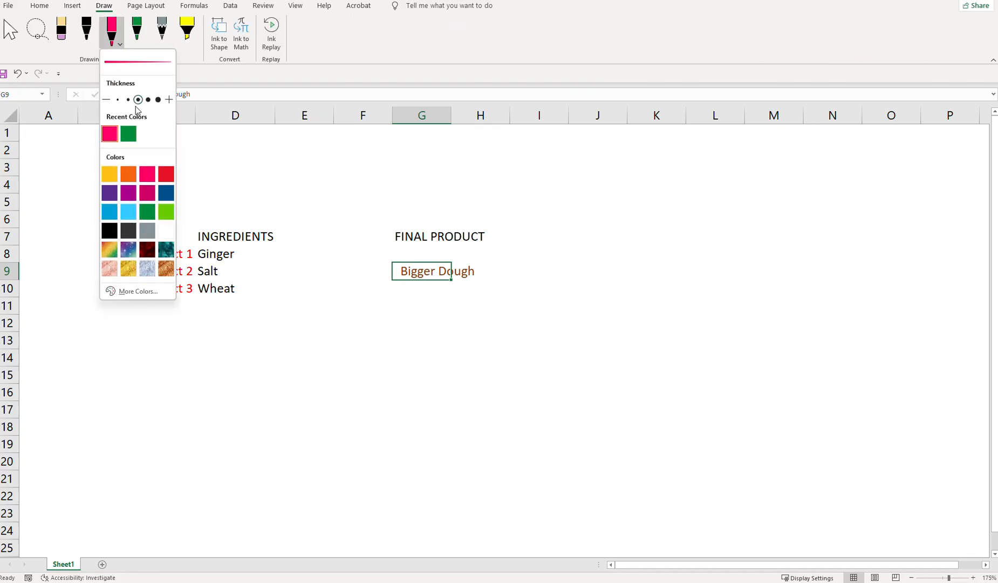
{"action": "left_click", "coordinate": [240, 262]}
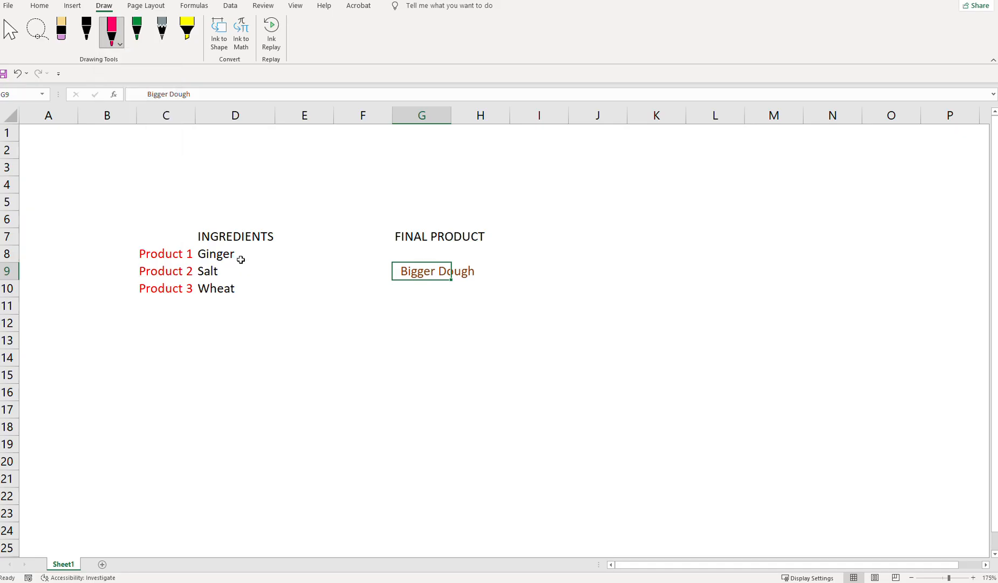
{"action": "left_click", "coordinate": [111, 40]}
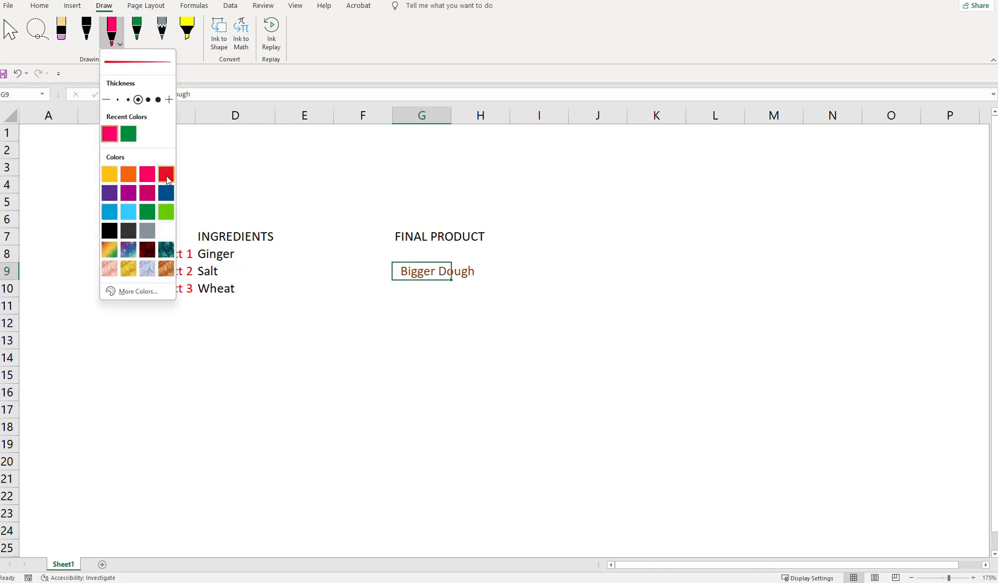
{"action": "left_click", "coordinate": [166, 175]}
{"action": "left_click", "coordinate": [250, 267]}
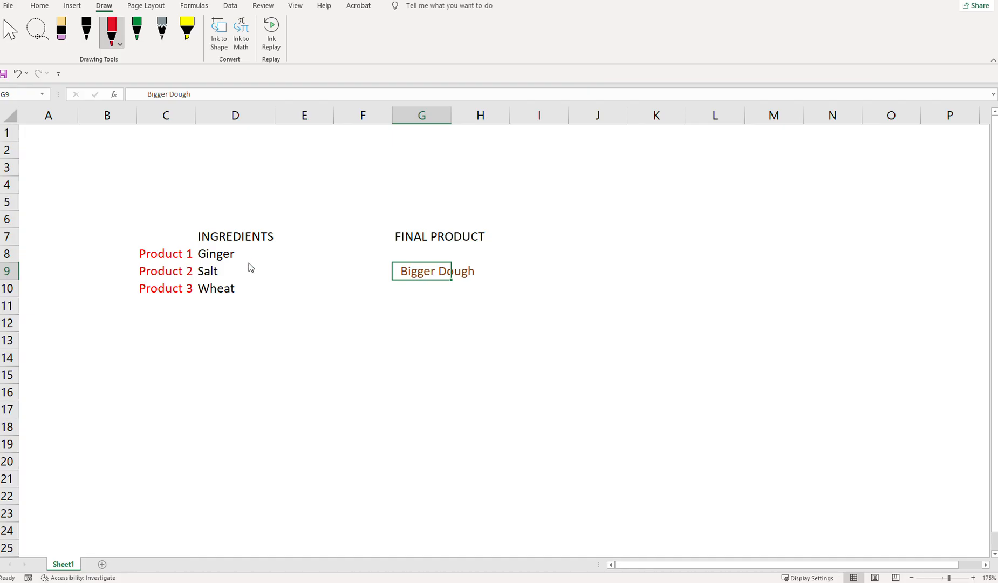
{"action": "mouse_move", "coordinate": [253, 246]}
{"action": "left_mouse_down"}
{"action": "mouse_move", "coordinate": [265, 268]}
{"action": "mouse_move", "coordinate": [279, 270]}
{"action": "mouse_move", "coordinate": [251, 295]}
{"action": "mouse_move", "coordinate": [386, 271]}
{"action": "mouse_move", "coordinate": [371, 283]}
{"action": "left_mouse_up"}
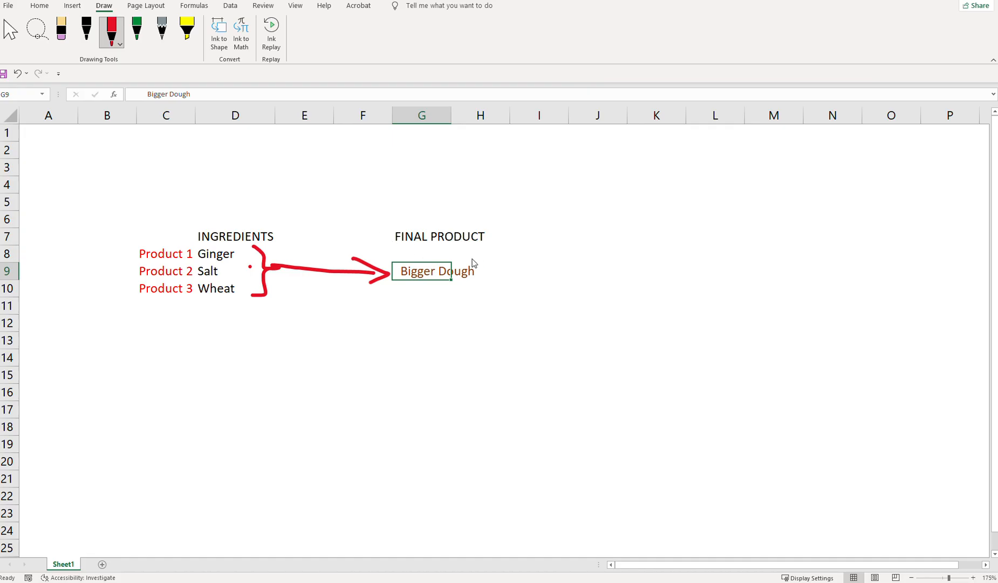
{"action": "mouse_move", "coordinate": [455, 253]}
{"action": "left_mouse_down"}
{"action": "mouse_move", "coordinate": [402, 244]}
{"action": "mouse_move", "coordinate": [403, 313]}
{"action": "mouse_move", "coordinate": [477, 257]}
{"action": "mouse_move", "coordinate": [445, 249]}
{"action": "left_mouse_up"}
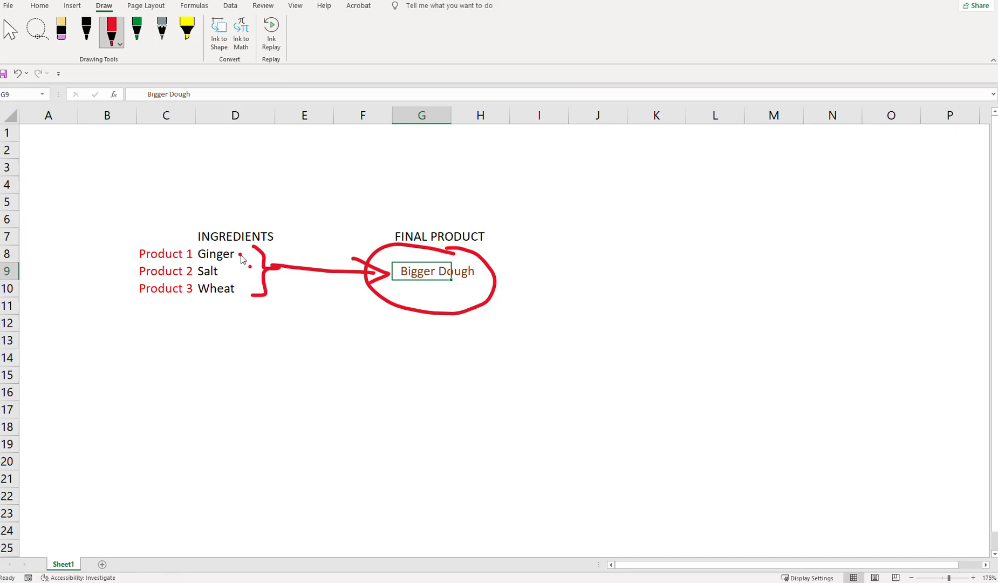
Draw red tick marks beside Ginger, Salt and Wheat, and a curved arrow from below the ingredients up to Bigger Dough
{"action": "left_click_drag", "start_coordinate": [241, 257], "coordinate": [269, 235]}
{"action": "left_click_drag", "start_coordinate": [236, 272], "coordinate": [273, 250]}
{"action": "left_click_drag", "start_coordinate": [242, 291], "coordinate": [269, 273]}
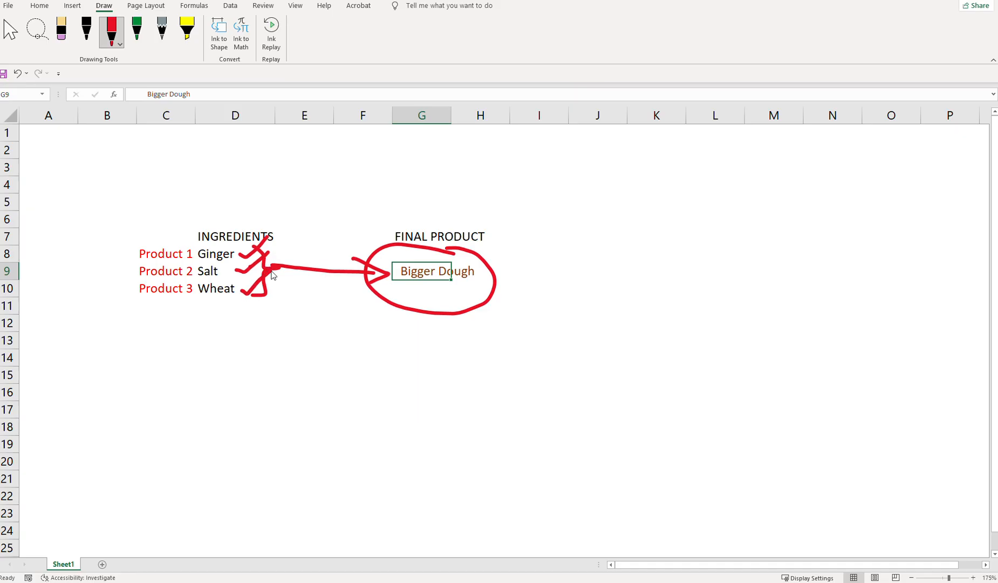
{"action": "mouse_move", "coordinate": [242, 311]}
{"action": "left_mouse_down"}
{"action": "mouse_move", "coordinate": [341, 365]}
{"action": "mouse_move", "coordinate": [424, 318]}
{"action": "left_mouse_up"}
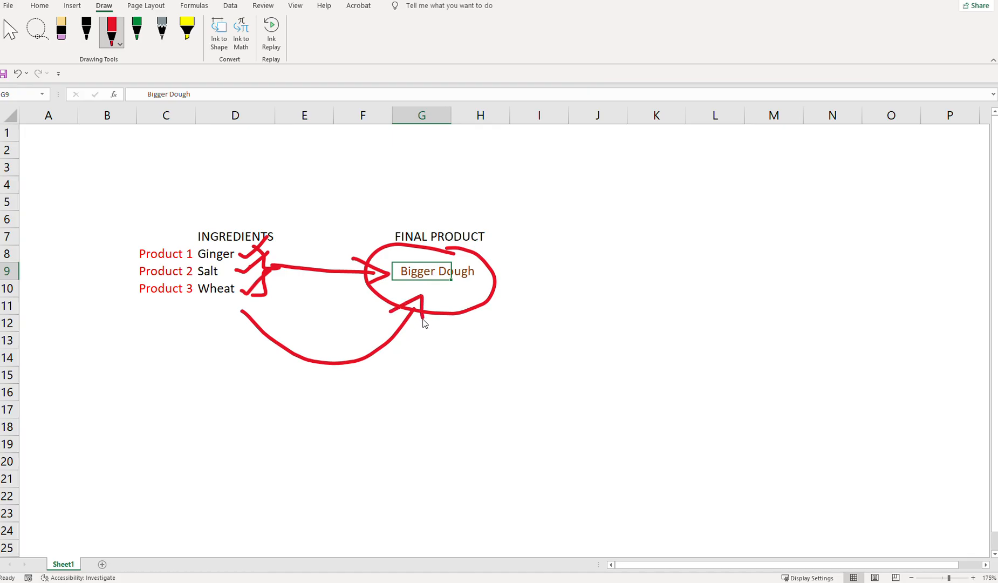
With a green pen, draw circles above the INGREDIENTS and FINAL PRODUCT headings and a rightward arrow from the second circle
{"action": "left_click", "coordinate": [136, 29]}
{"action": "mouse_move", "coordinate": [199, 174]}
{"action": "left_mouse_down"}
{"action": "mouse_move", "coordinate": [177, 187]}
{"action": "mouse_move", "coordinate": [211, 225]}
{"action": "mouse_move", "coordinate": [240, 222]}
{"action": "mouse_move", "coordinate": [221, 176]}
{"action": "mouse_move", "coordinate": [195, 178]}
{"action": "left_mouse_up"}
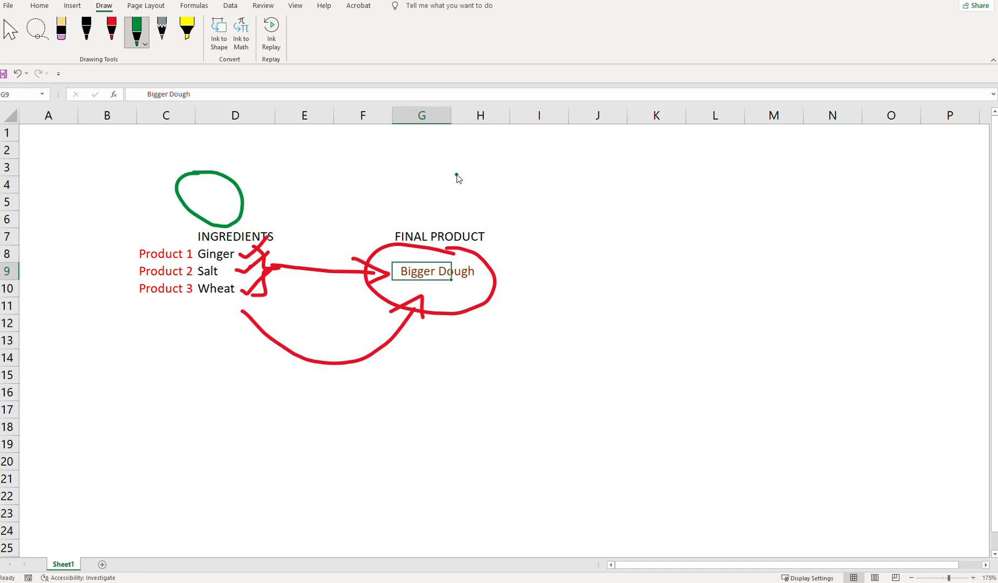
{"action": "mouse_move", "coordinate": [457, 174]}
{"action": "left_mouse_down"}
{"action": "mouse_move", "coordinate": [401, 190]}
{"action": "mouse_move", "coordinate": [403, 211]}
{"action": "mouse_move", "coordinate": [451, 215]}
{"action": "mouse_move", "coordinate": [464, 179]}
{"action": "mouse_move", "coordinate": [455, 175]}
{"action": "mouse_move", "coordinate": [625, 185]}
{"action": "left_mouse_up"}
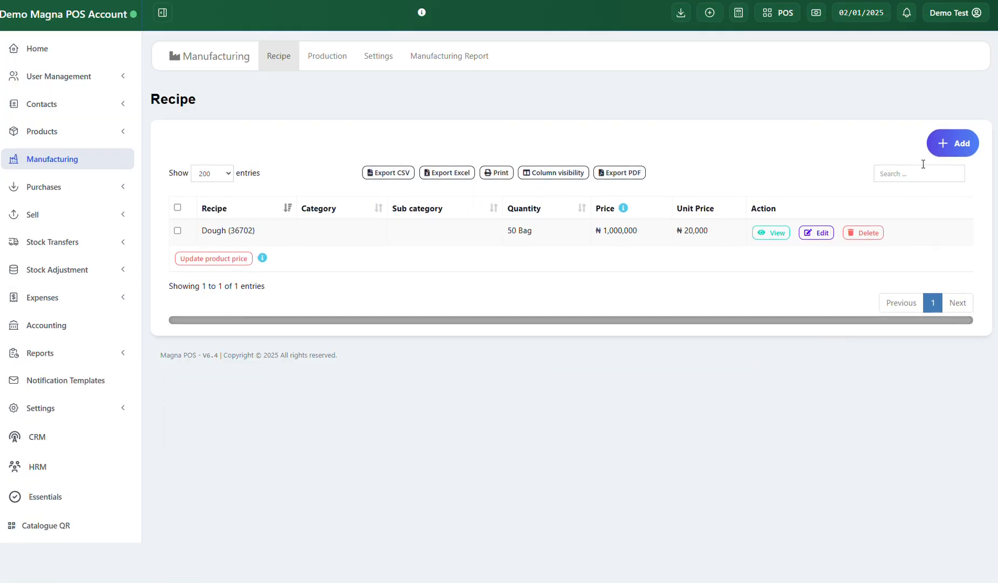
In Magna POS, start a new recipe for the product Bigger Dough (51042) without copying an existing recipe
{"action": "left_click", "coordinate": [954, 146]}
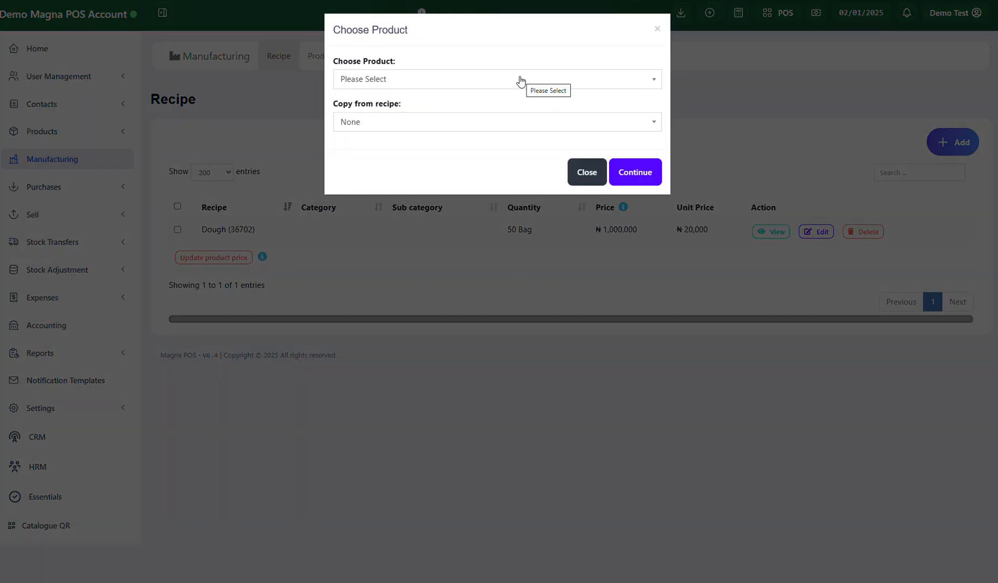
{"action": "left_click", "coordinate": [426, 85]}
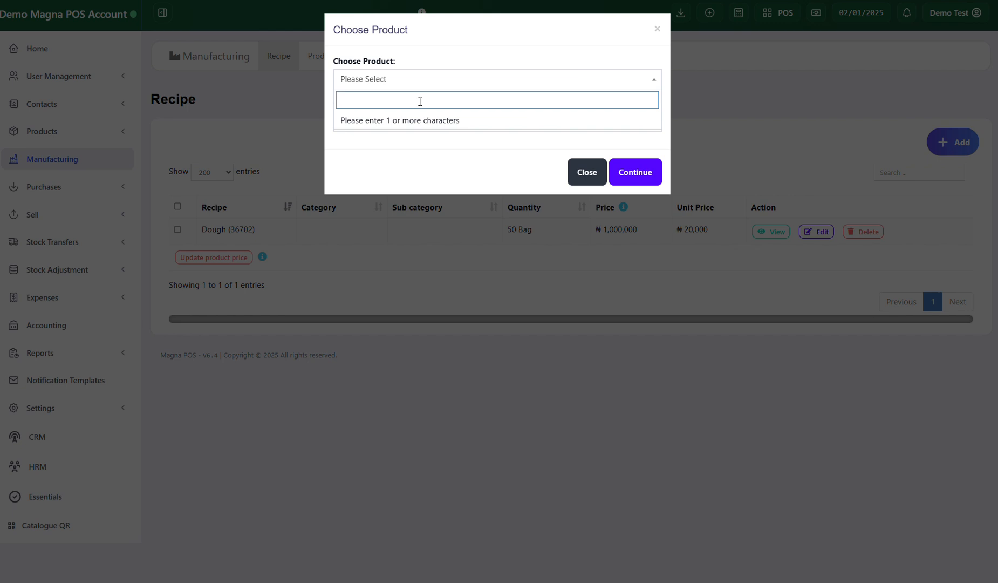
{"action": "type", "text": "Bigg"}
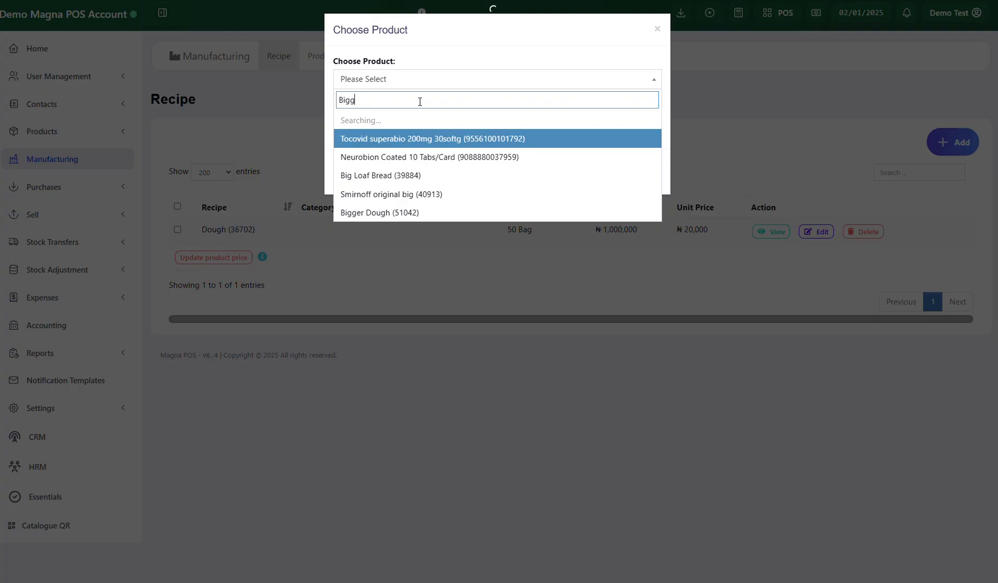
{"action": "left_click", "coordinate": [414, 126]}
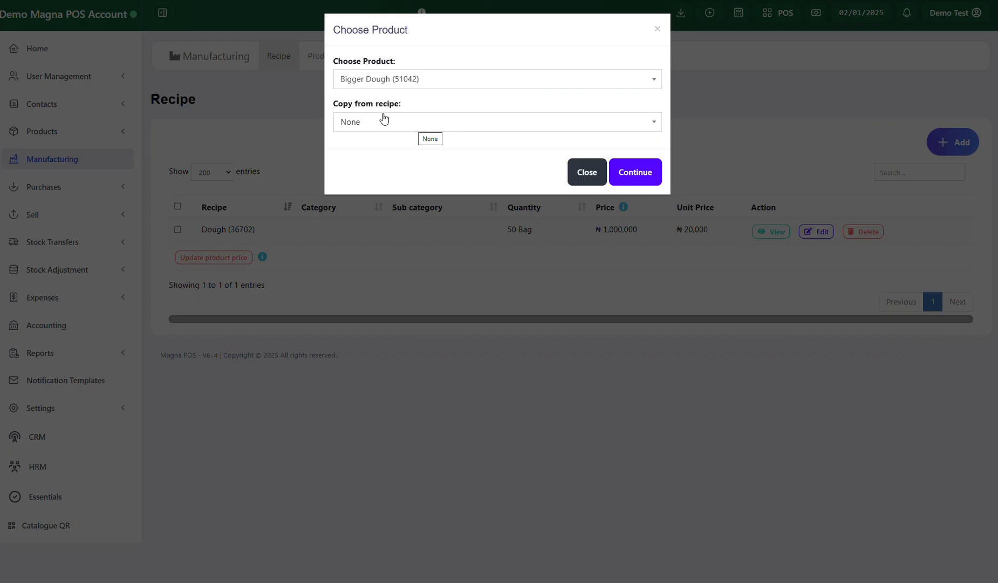
{"action": "left_click", "coordinate": [636, 173]}
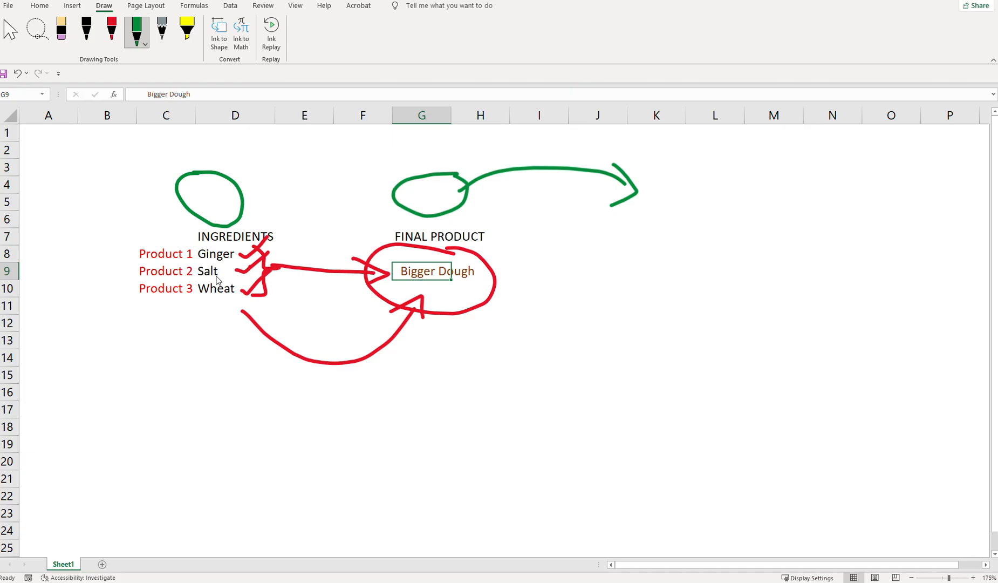
Switch from Excel back to Magna POS and add Ginger (36698) and Salt (36700) as ingredients of the Bigger Dough recipe
{"action": "left_click", "coordinate": [941, 4]}
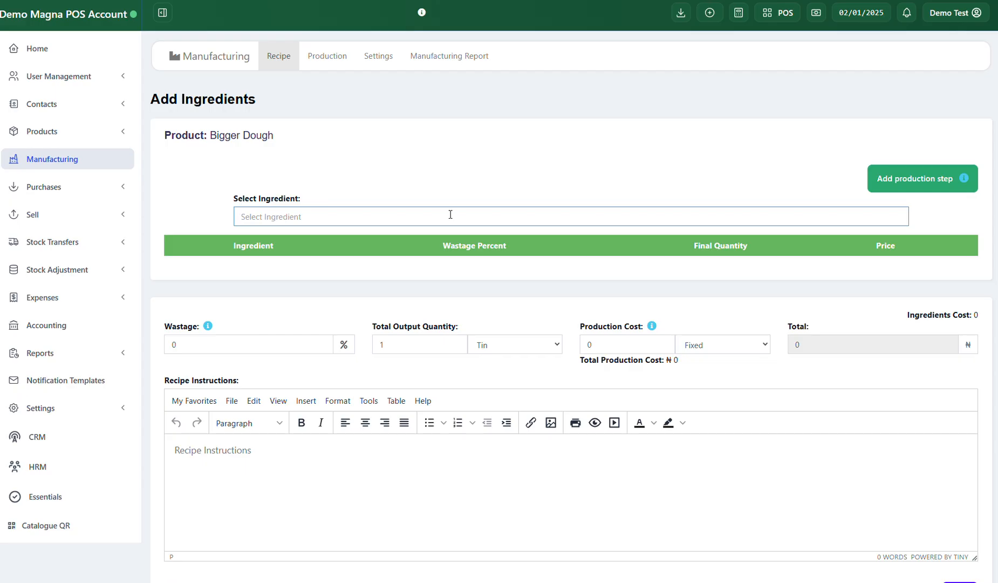
{"action": "type", "text": "Gin"}
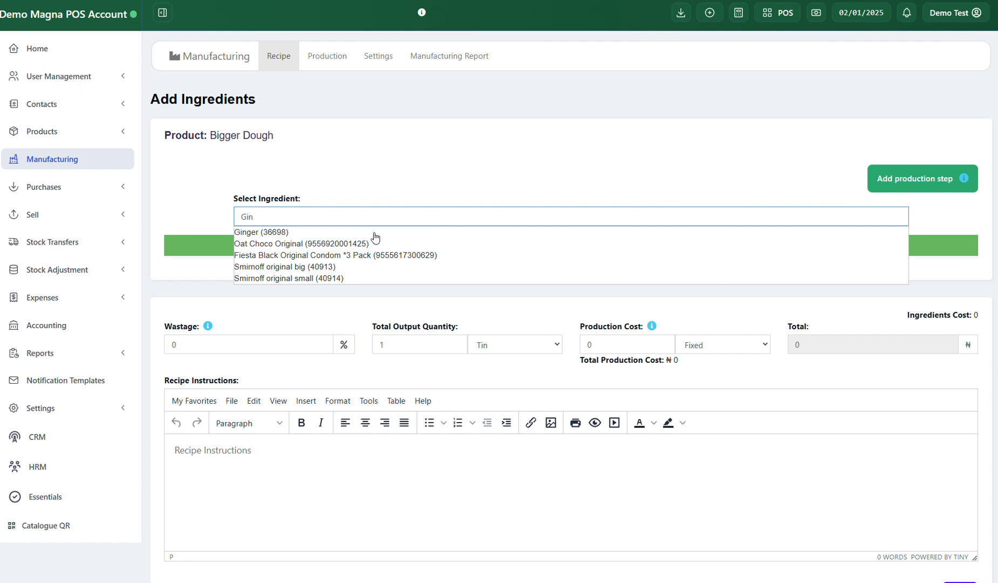
{"action": "left_click", "coordinate": [374, 233]}
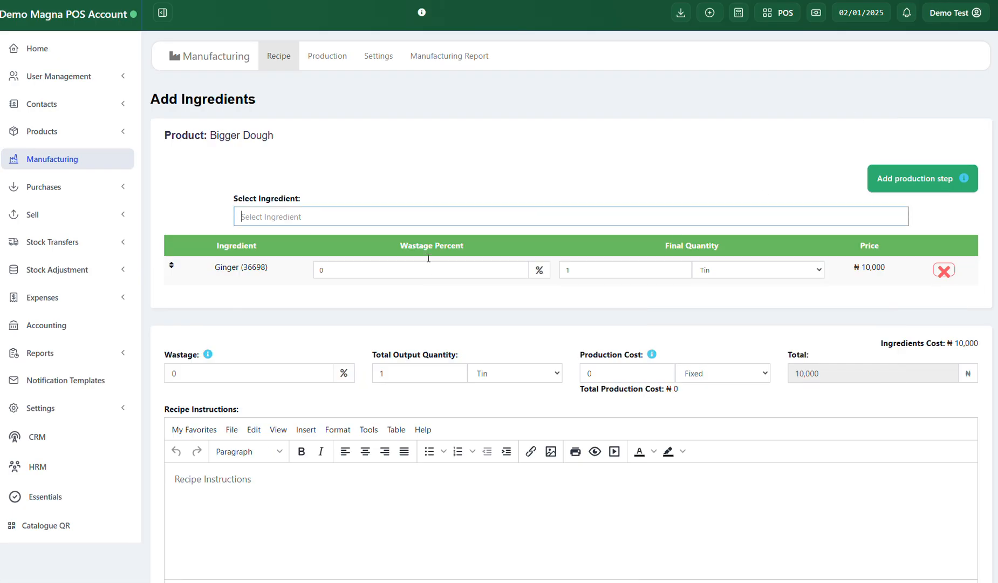
{"action": "type", "text": "Salt"}
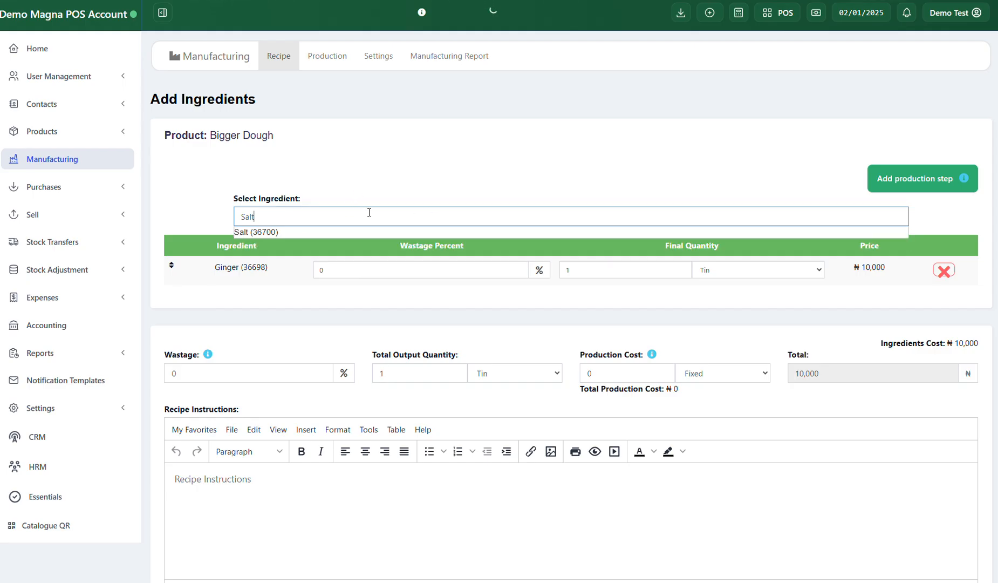
{"action": "left_click", "coordinate": [364, 231]}
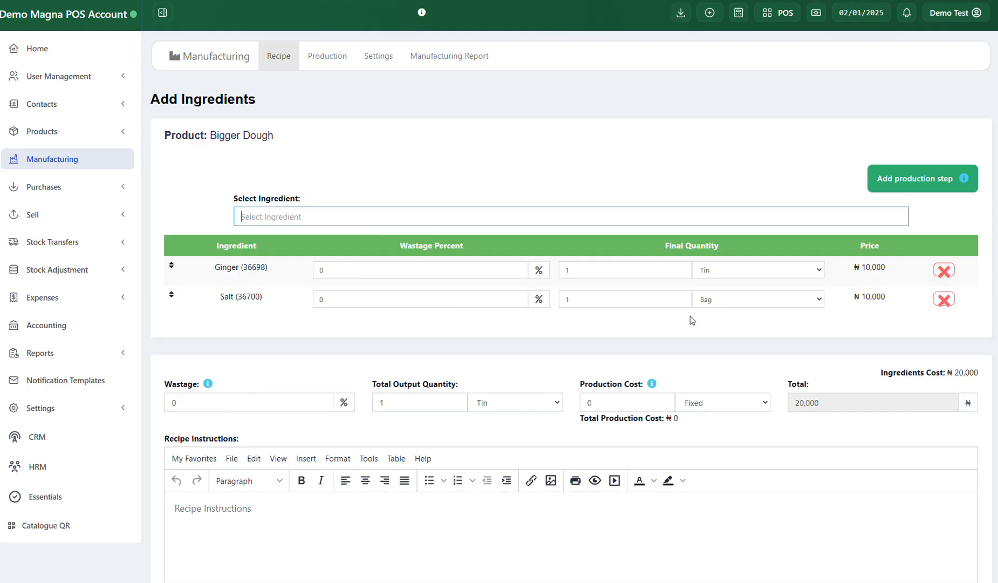
Set Salt's final quantity to 0.25 bag and add Wheat (51040) as an ingredient with a final quantity of 200 gram
{"action": "left_click", "coordinate": [584, 303]}
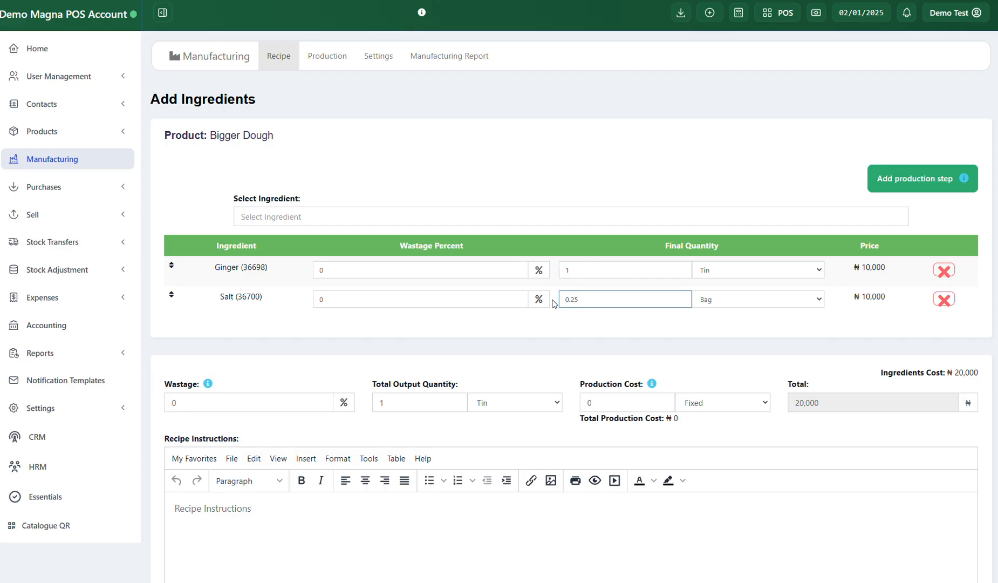
{"action": "left_click", "coordinate": [572, 326]}
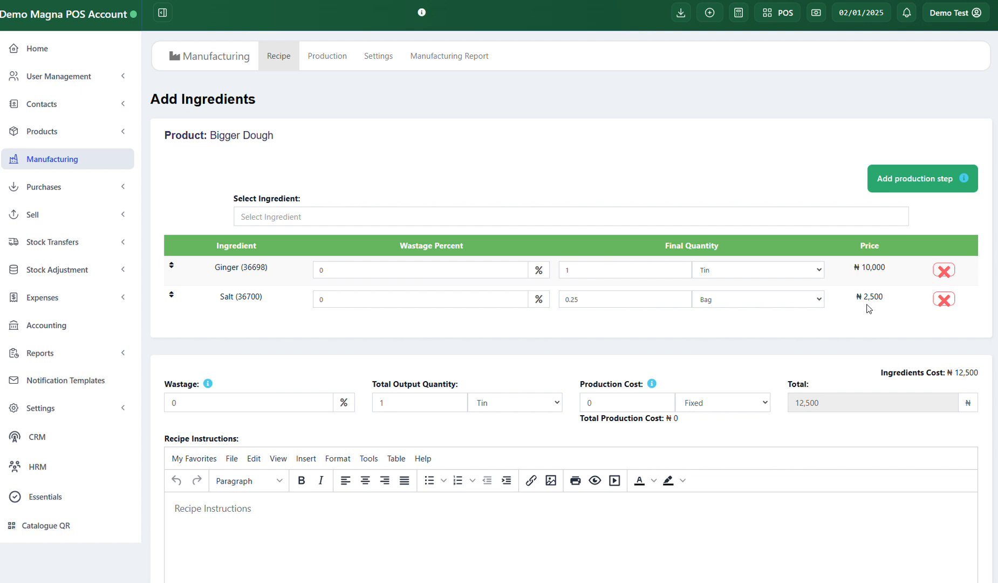
{"action": "left_click", "coordinate": [656, 214]}
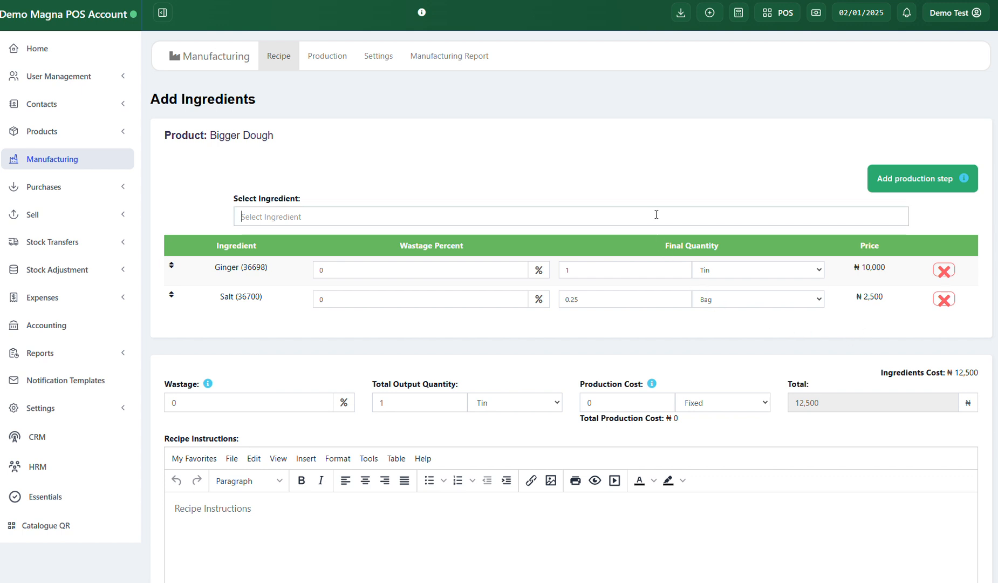
{"action": "type", "text": "Wheat"}
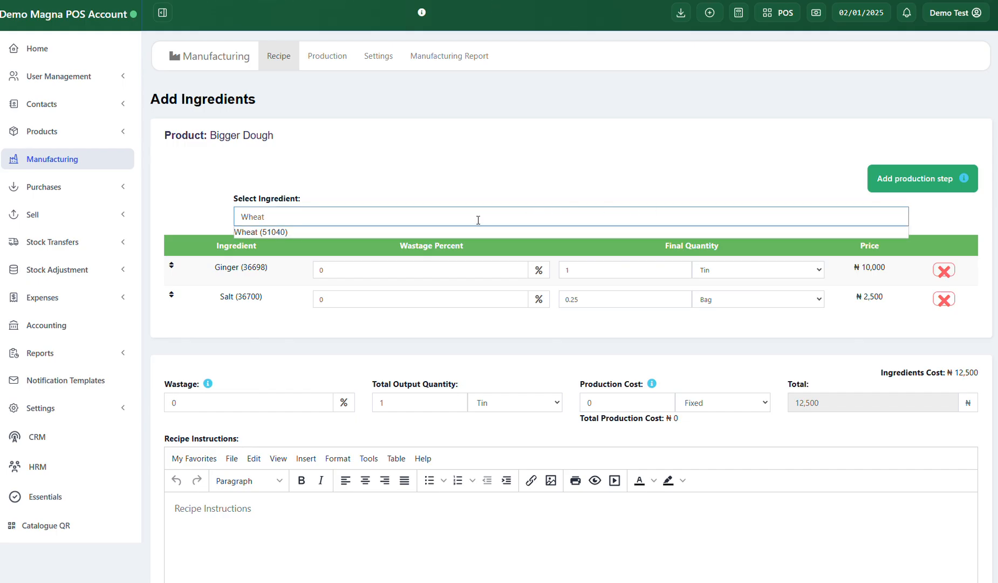
{"action": "left_click", "coordinate": [559, 230]}
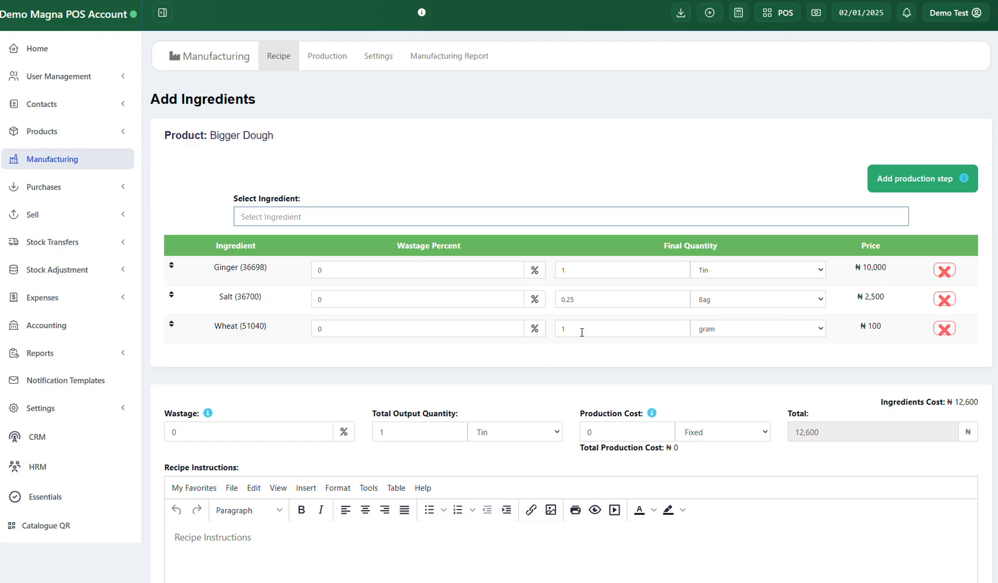
{"action": "double_click", "coordinate": [581, 332]}
{"action": "type", "text": "200"}
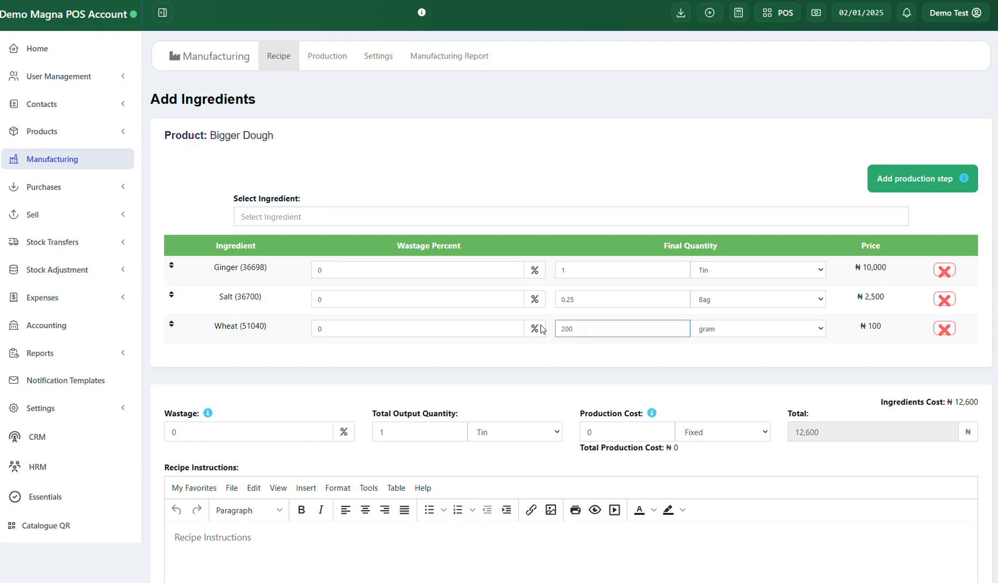
{"action": "left_click", "coordinate": [608, 366]}
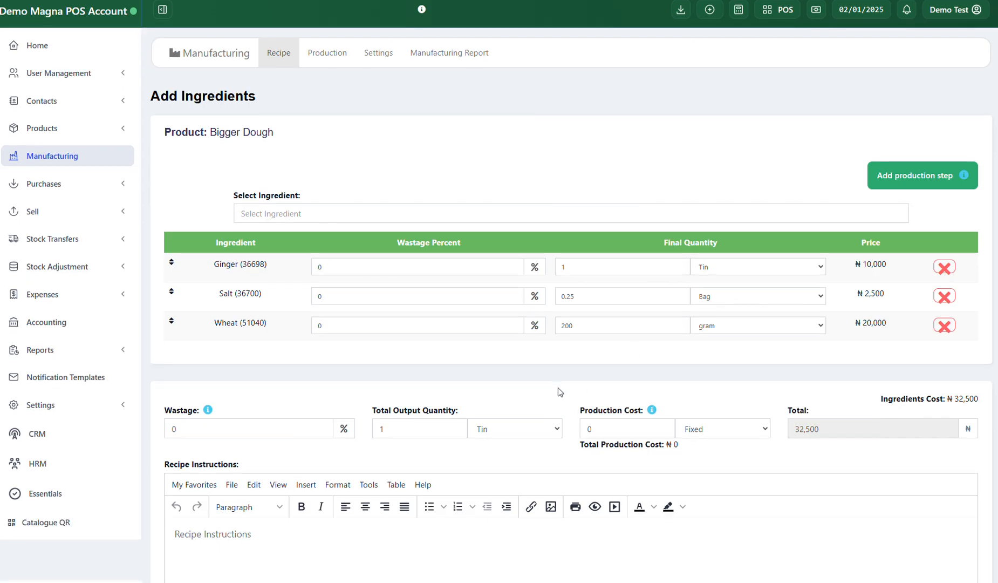
Set the recipe's total output quantity to 10, keeping Tin as the unit
{"action": "scroll", "coordinate": [557, 387], "scroll_direction": "down", "scroll_amount": 1}
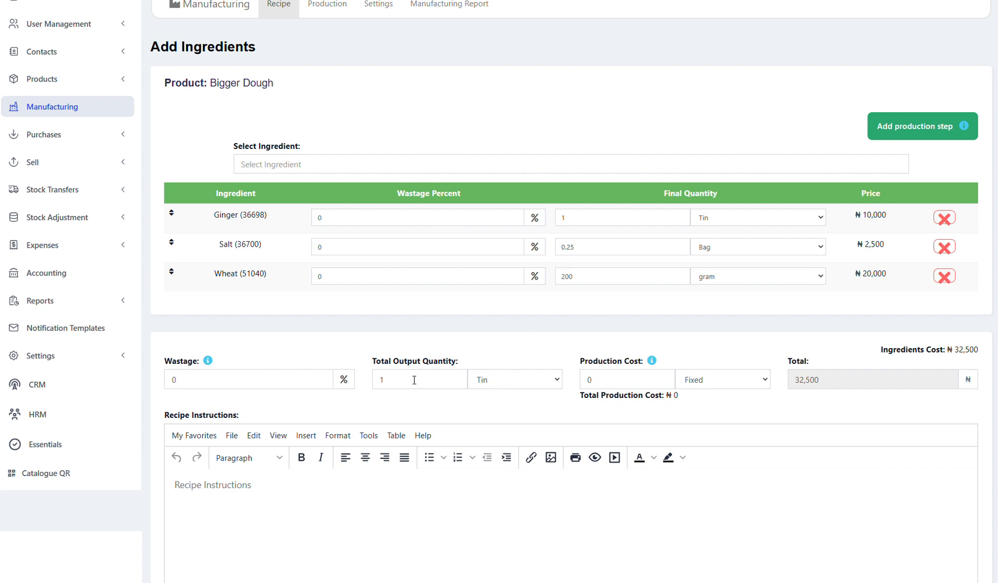
{"action": "left_click", "coordinate": [558, 386]}
{"action": "left_click", "coordinate": [557, 385]}
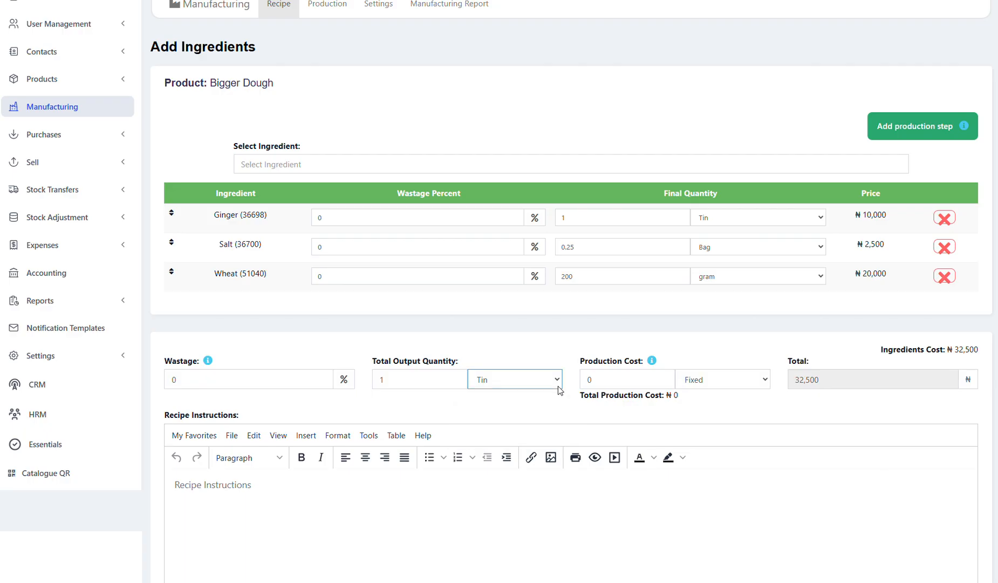
{"action": "left_click", "coordinate": [403, 384]}
{"action": "type", "text": "10"}
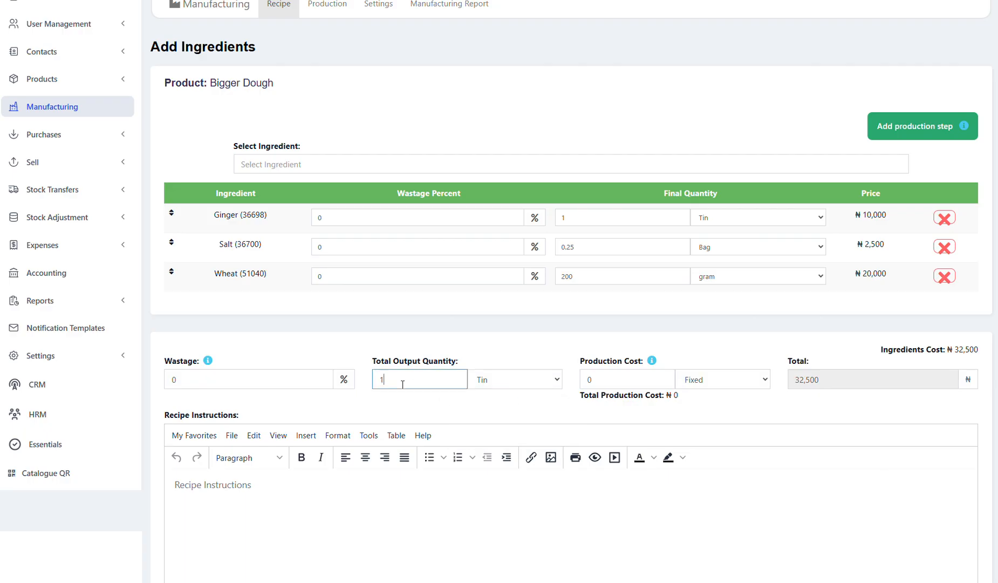
{"action": "left_click", "coordinate": [430, 399]}
Set the overall wastage of the Bigger Dough recipe to 0.5 percent
{"action": "left_click", "coordinate": [209, 375]}
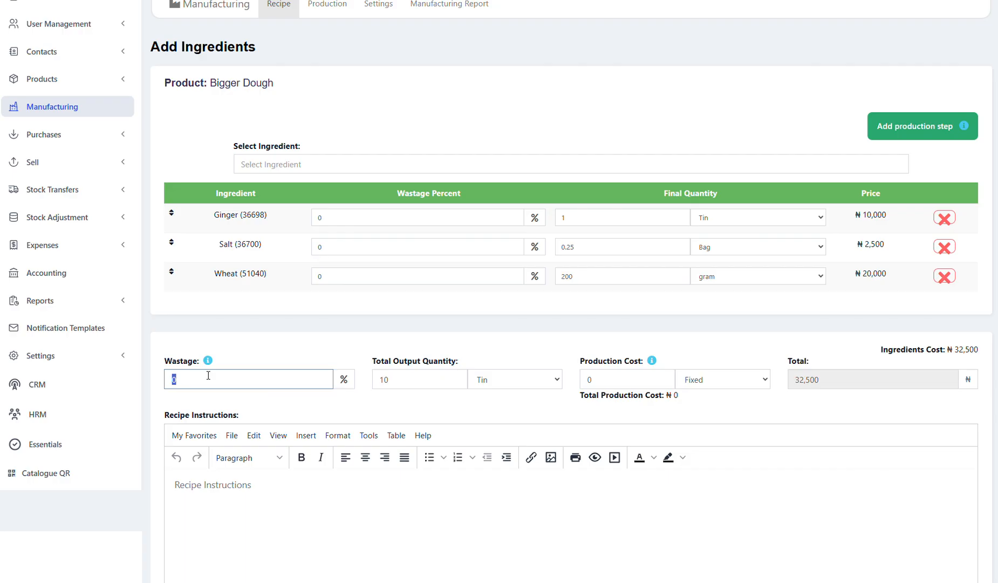
{"action": "type", "text": "1"}
{"action": "key", "text": "BackSpace"}
{"action": "type", "text": "0"}
{"action": "left_click", "coordinate": [292, 330]}
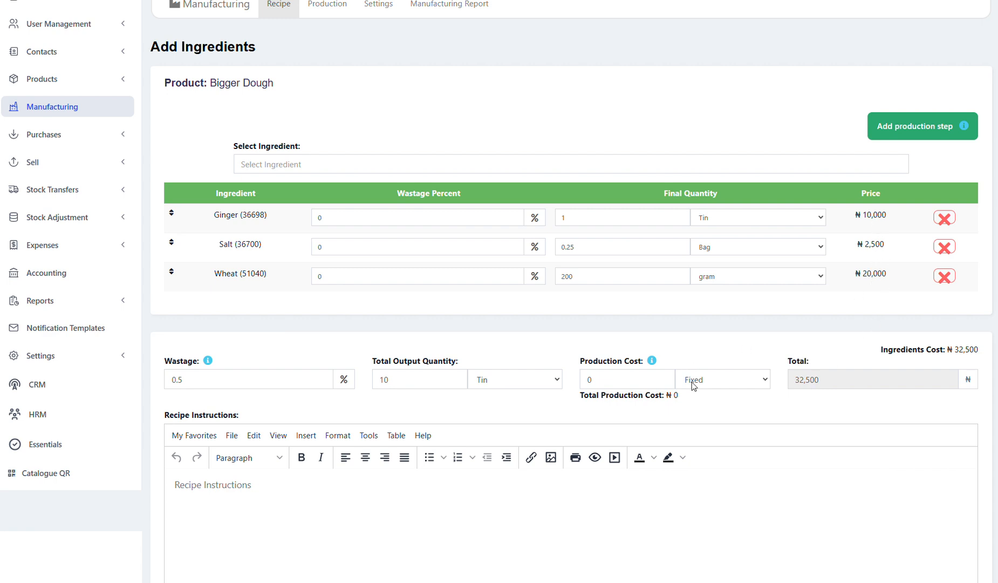
Enter "xxxxx" as the recipe instructions and save the Bigger Dough recipe
{"action": "scroll", "coordinate": [693, 385], "scroll_direction": "down", "scroll_amount": 2}
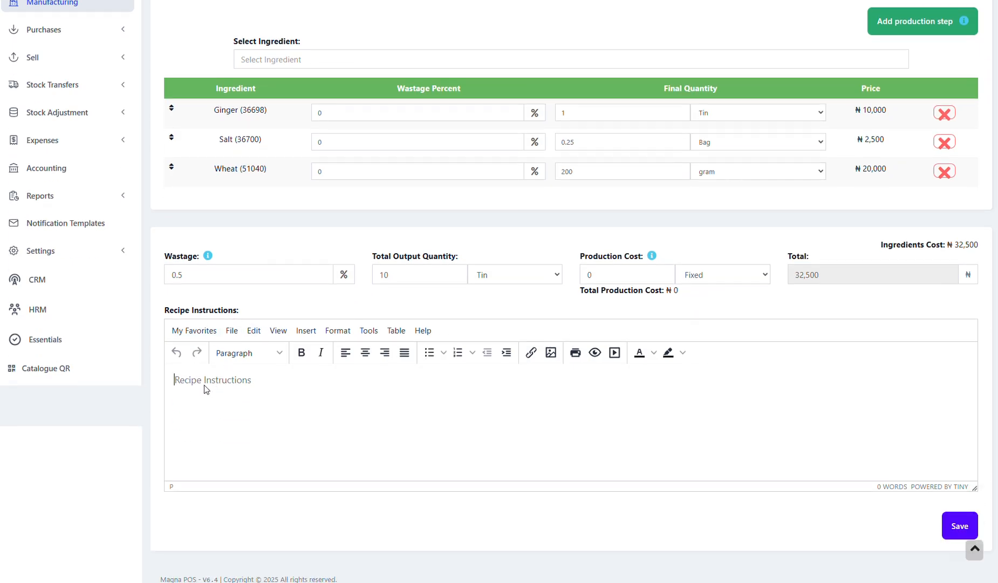
{"action": "type", "text": "xxxxx"}
{"action": "scroll", "coordinate": [557, 414], "scroll_direction": "up", "scroll_amount": 2}
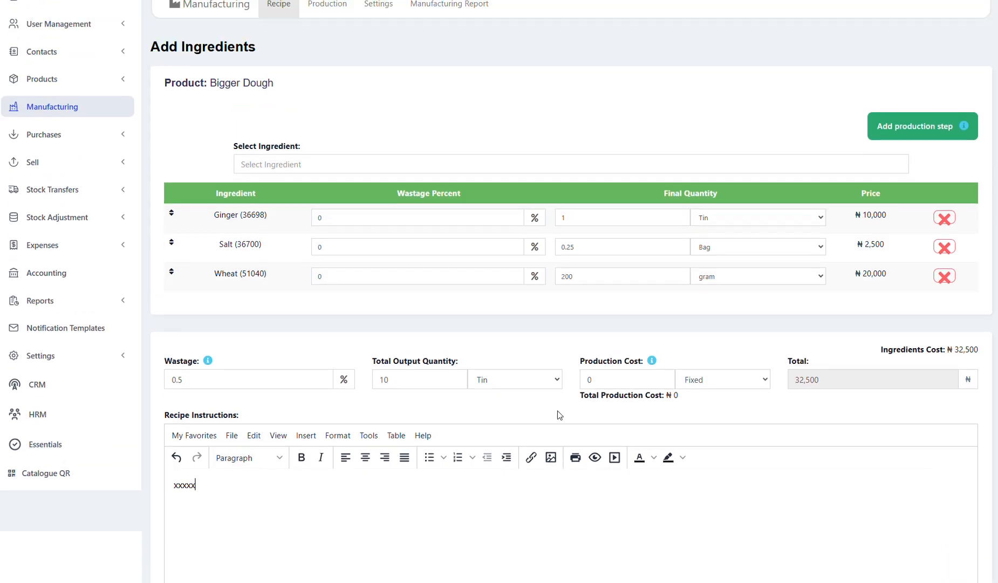
{"action": "scroll", "coordinate": [305, 488], "scroll_direction": "down", "scroll_amount": 2}
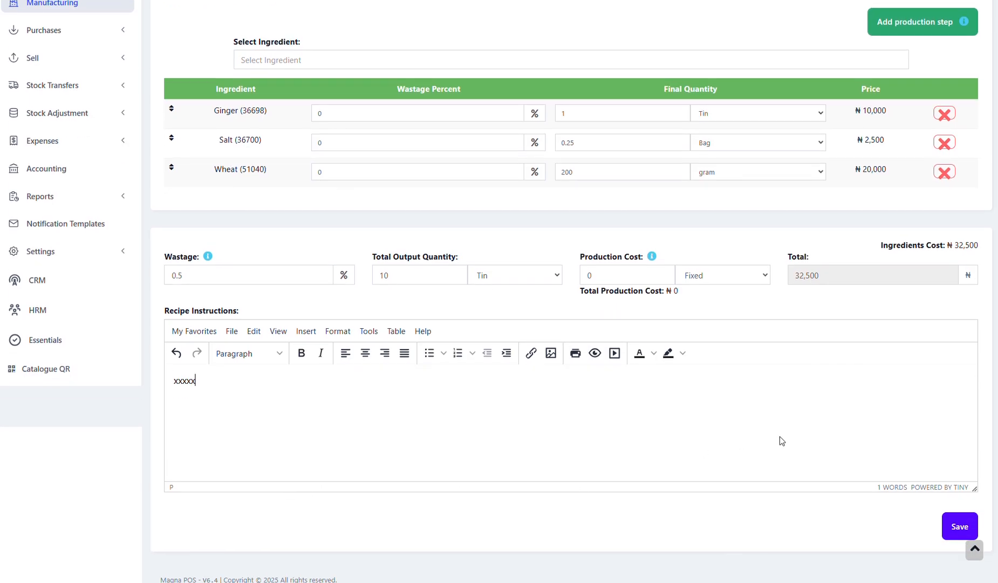
{"action": "scroll", "coordinate": [779, 441], "scroll_direction": "up", "scroll_amount": 2}
{"action": "scroll", "coordinate": [780, 440], "scroll_direction": "down", "scroll_amount": 2}
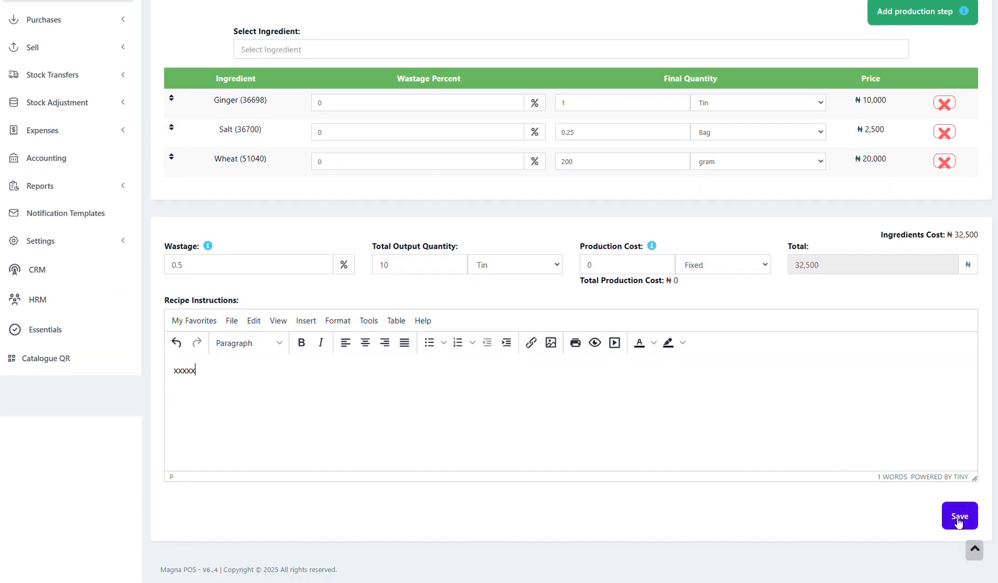
{"action": "left_click", "coordinate": [959, 521]}
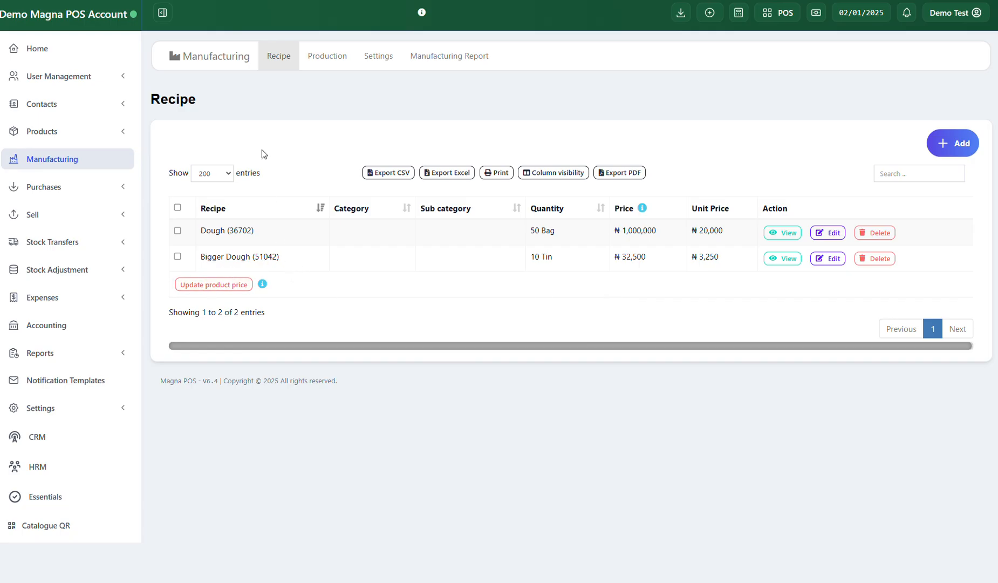
Open the product list and search it for "bigg" to check the current stock of Bigger Dough
{"action": "left_click", "coordinate": [323, 59]}
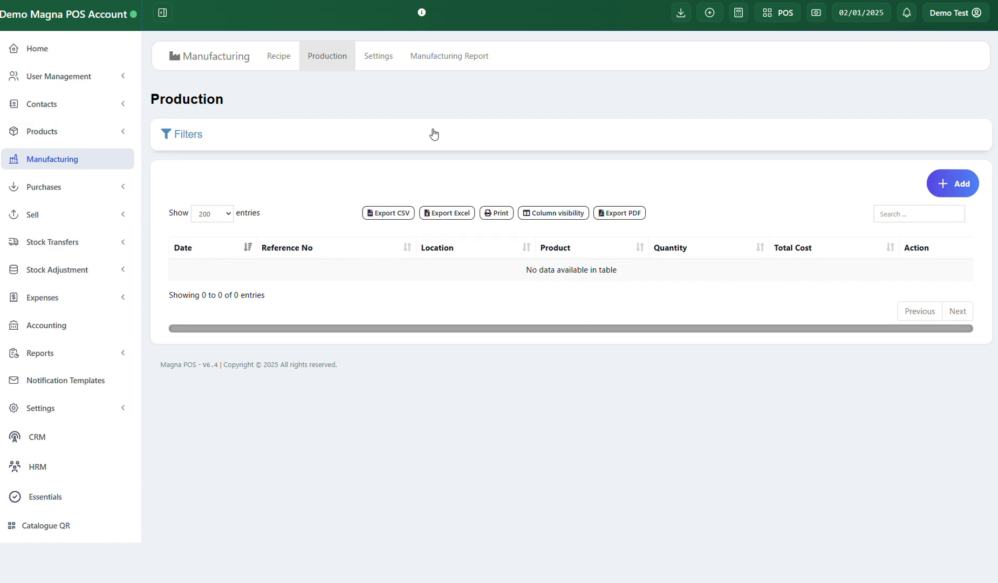
{"action": "left_click", "coordinate": [62, 137]}
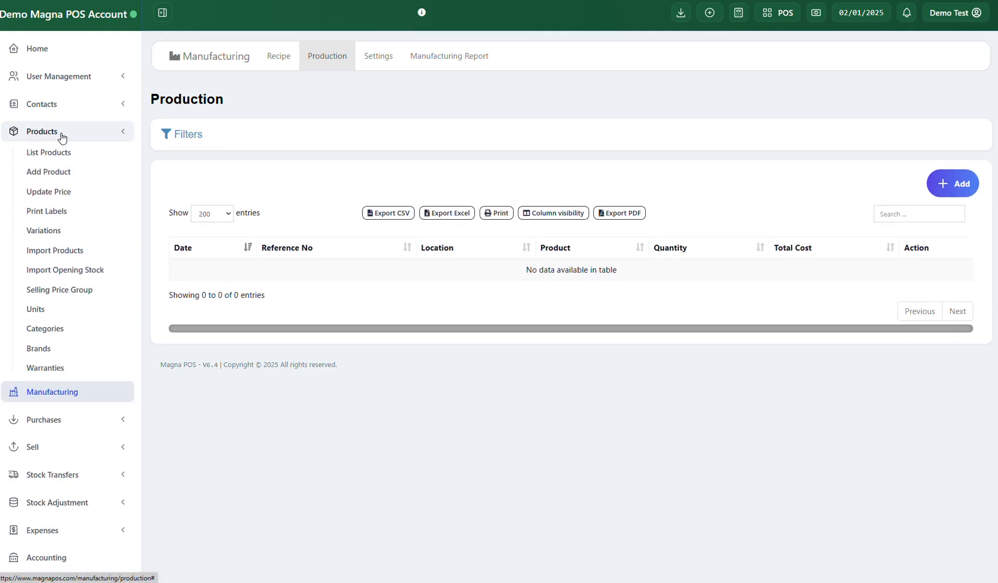
{"action": "left_click", "coordinate": [49, 155]}
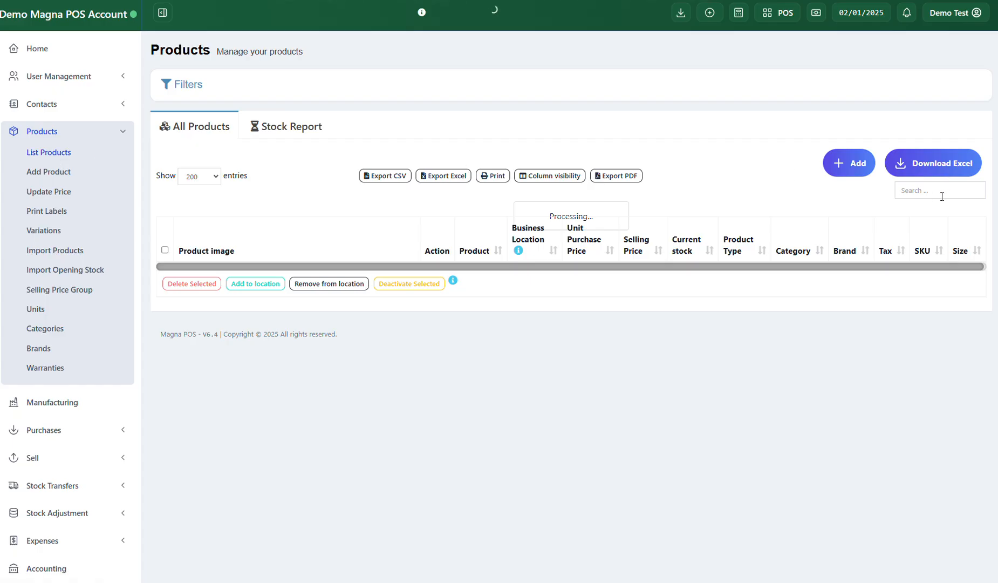
{"action": "left_click", "coordinate": [918, 191]}
{"action": "type", "text": "biffer"}
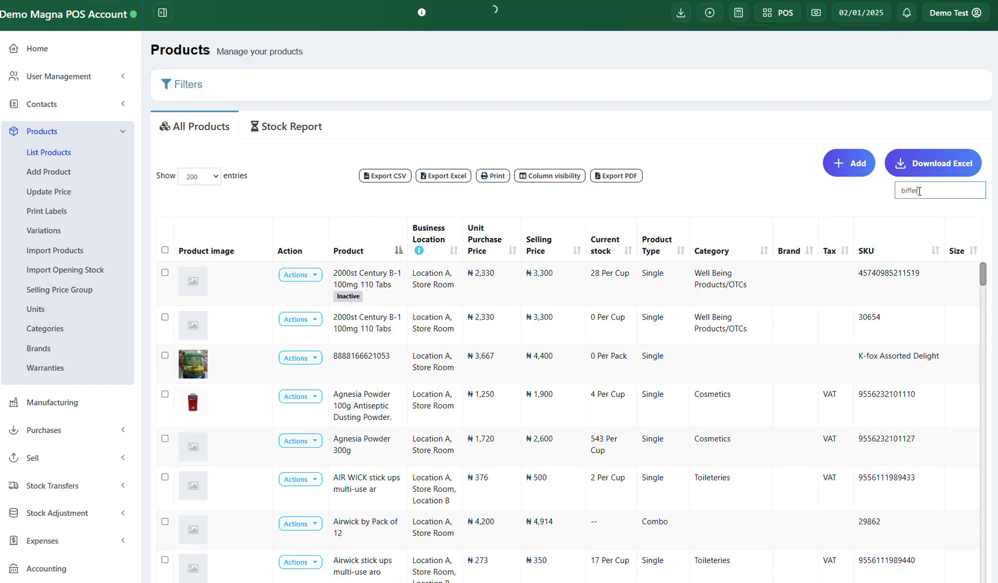
{"action": "key", "text": "BackSpace"}
{"action": "key", "text": "BackSpace"}
{"action": "key", "text": "BackSpace"}
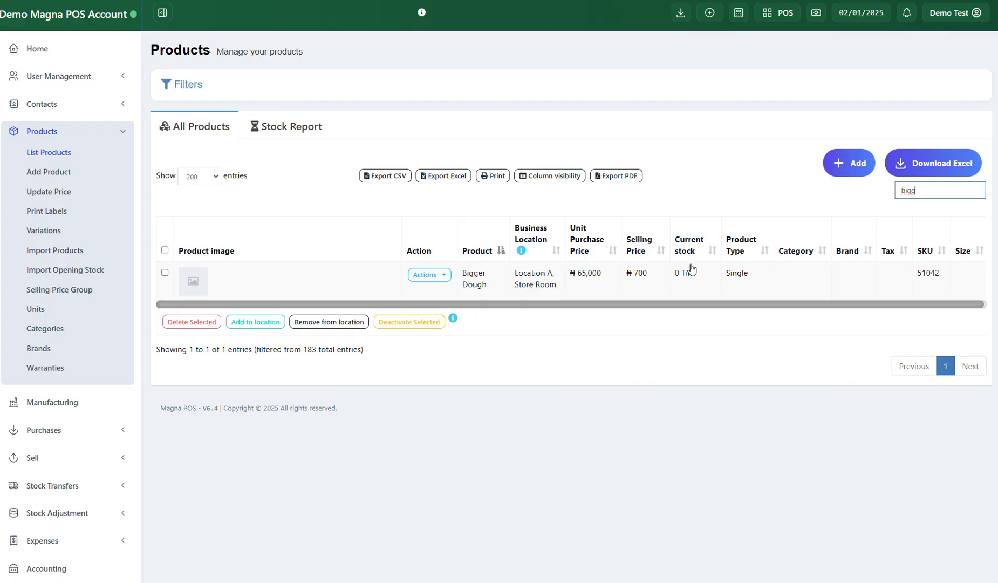
Start a new manufacturing production for Bigger Dough (51042) at business location Location A (BL0001)
{"action": "left_click", "coordinate": [61, 403]}
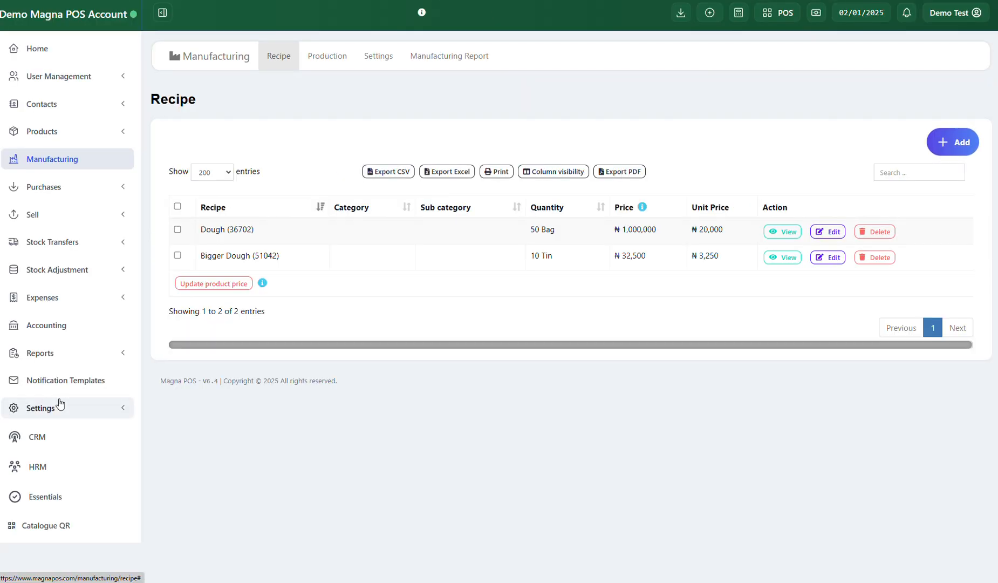
{"action": "left_click", "coordinate": [335, 59]}
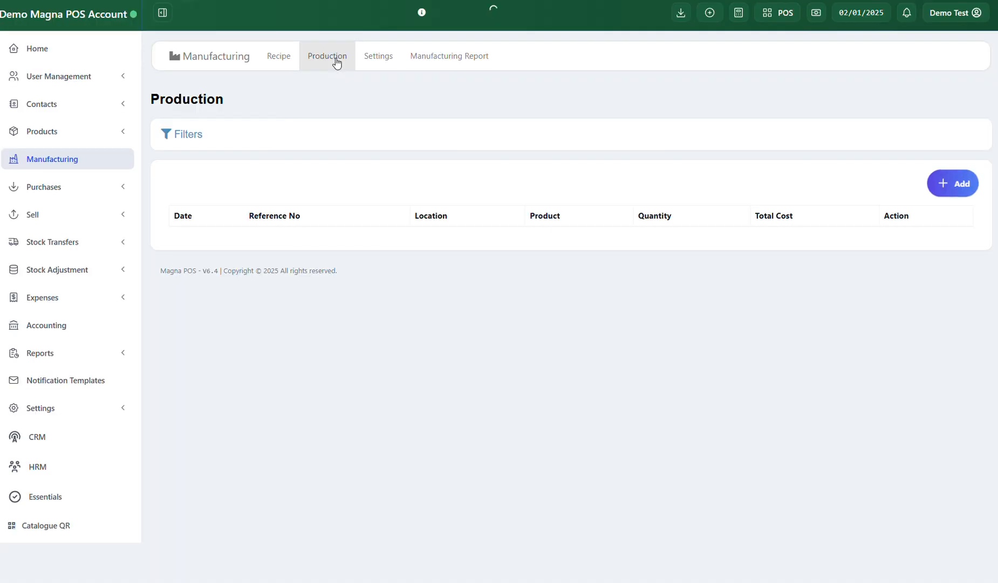
{"action": "left_click", "coordinate": [955, 191]}
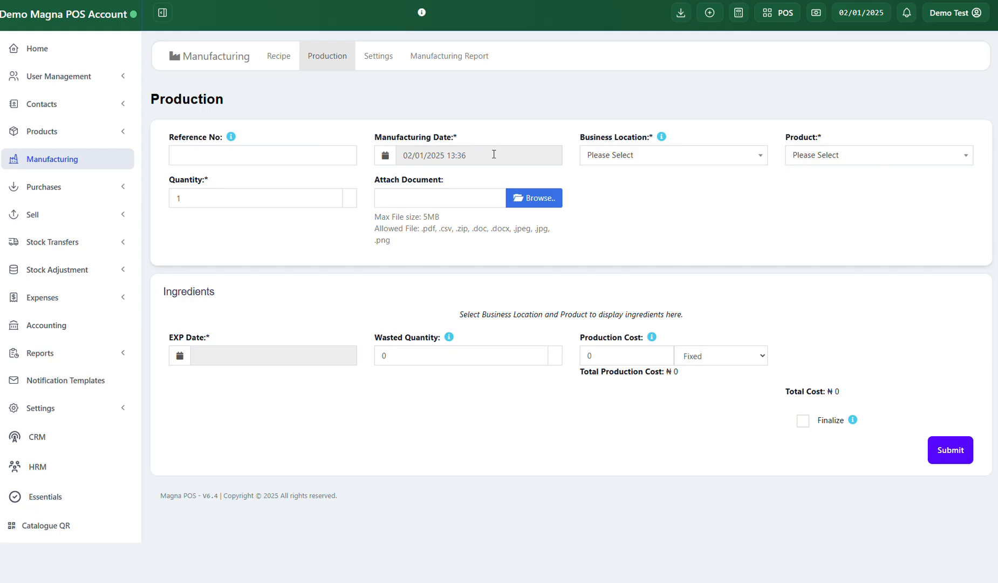
{"action": "left_click", "coordinate": [696, 160]}
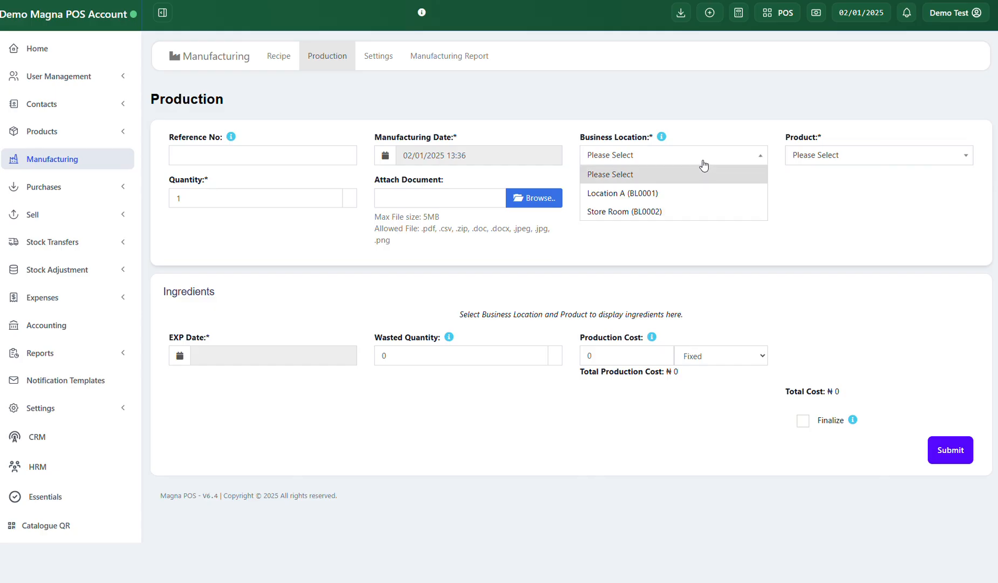
{"action": "left_click", "coordinate": [684, 193]}
{"action": "left_click", "coordinate": [894, 157]}
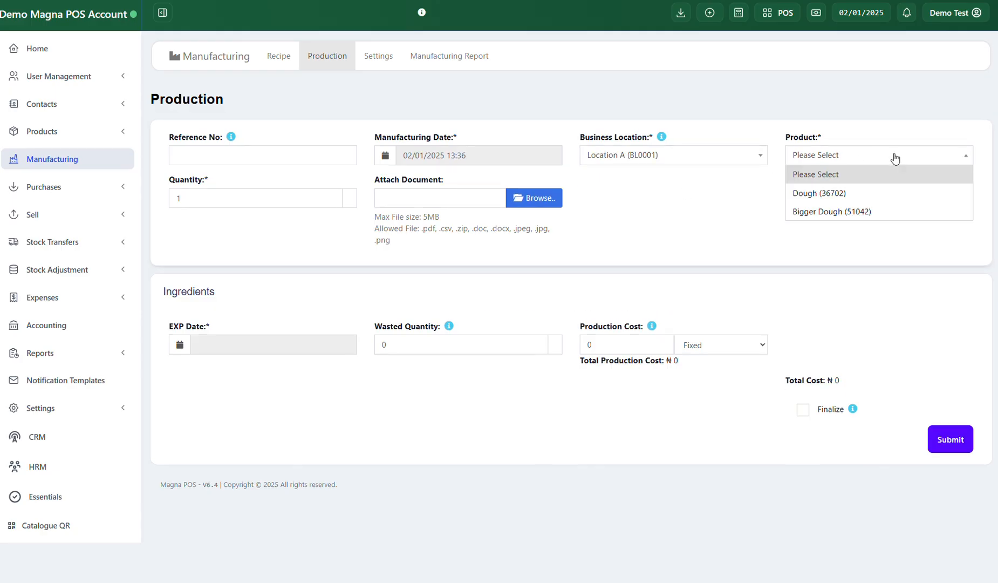
{"action": "left_click", "coordinate": [883, 216]}
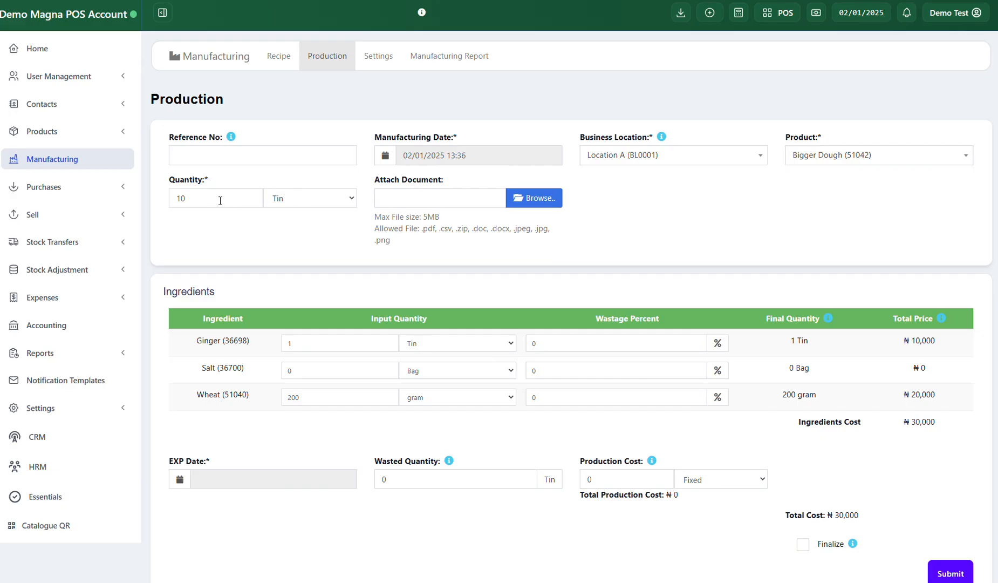
Try a production quantity of 20 tins for Bigger Dough and return the quantity to 10
{"action": "double_click", "coordinate": [220, 201]}
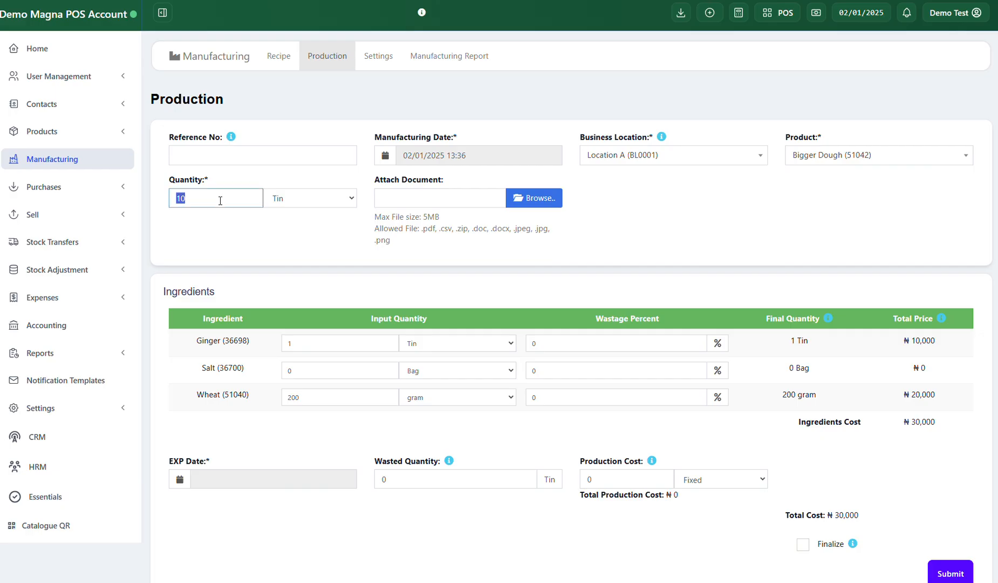
{"action": "type", "text": "20"}
{"action": "left_click", "coordinate": [247, 243]}
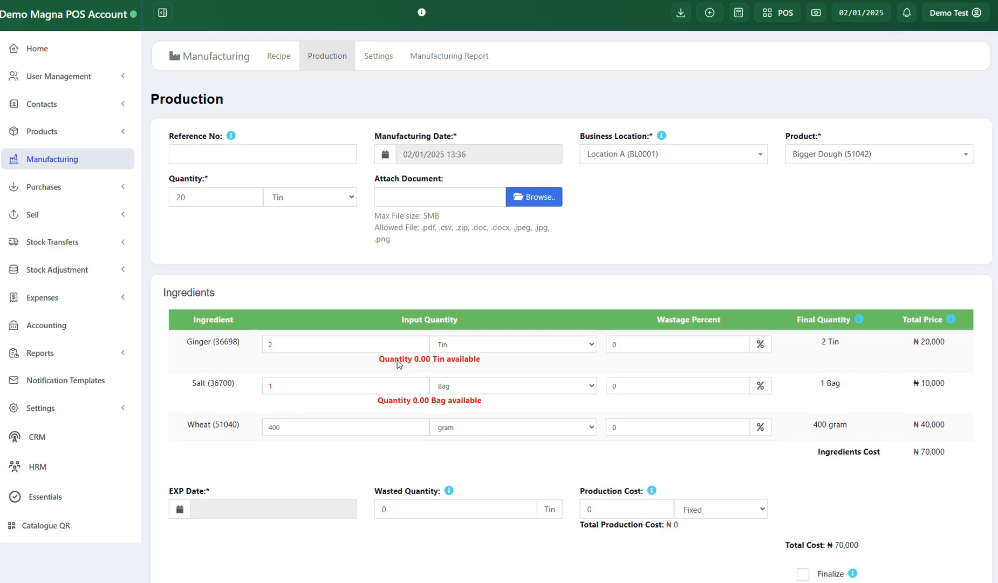
{"action": "double_click", "coordinate": [186, 199]}
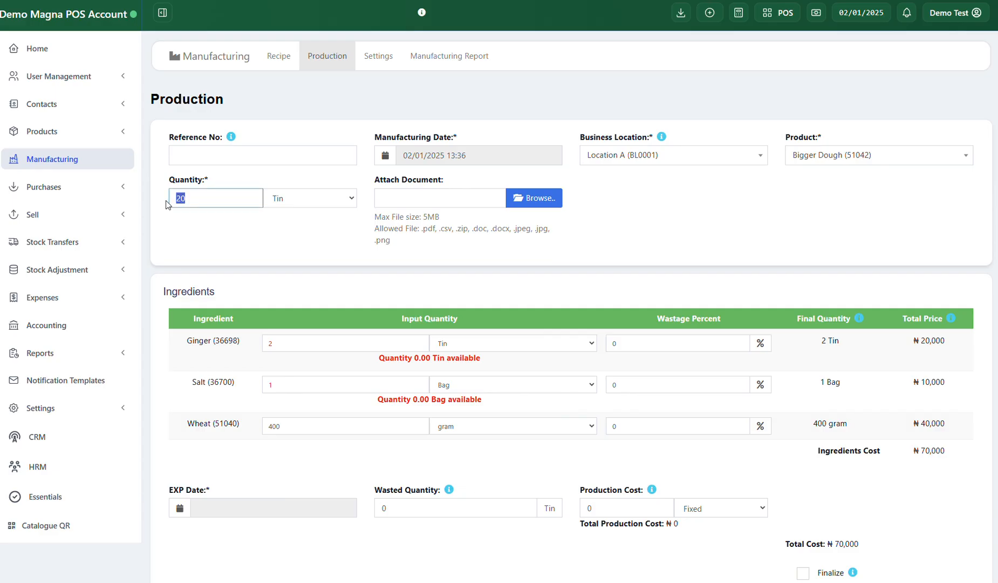
{"action": "type", "text": "1"}
{"action": "left_click", "coordinate": [165, 200]}
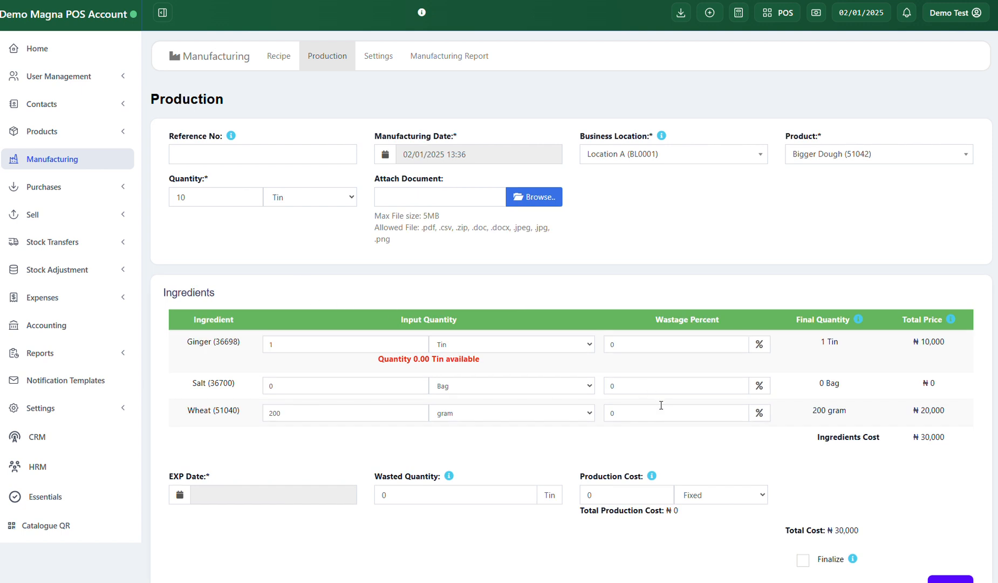
{"action": "scroll", "coordinate": [659, 410], "scroll_direction": "down", "scroll_amount": 2}
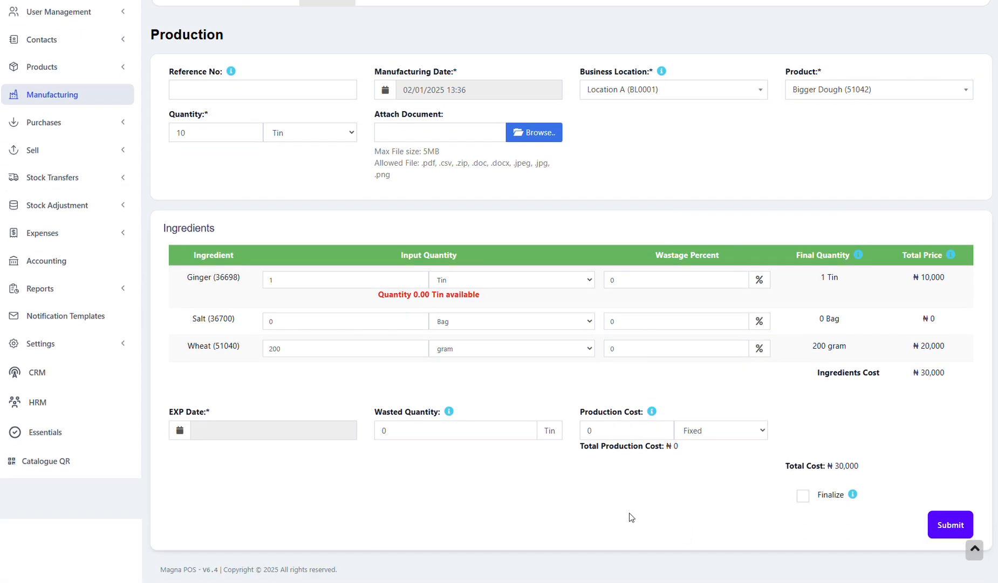
{"action": "scroll", "coordinate": [375, 291], "scroll_direction": "up", "scroll_amount": 2}
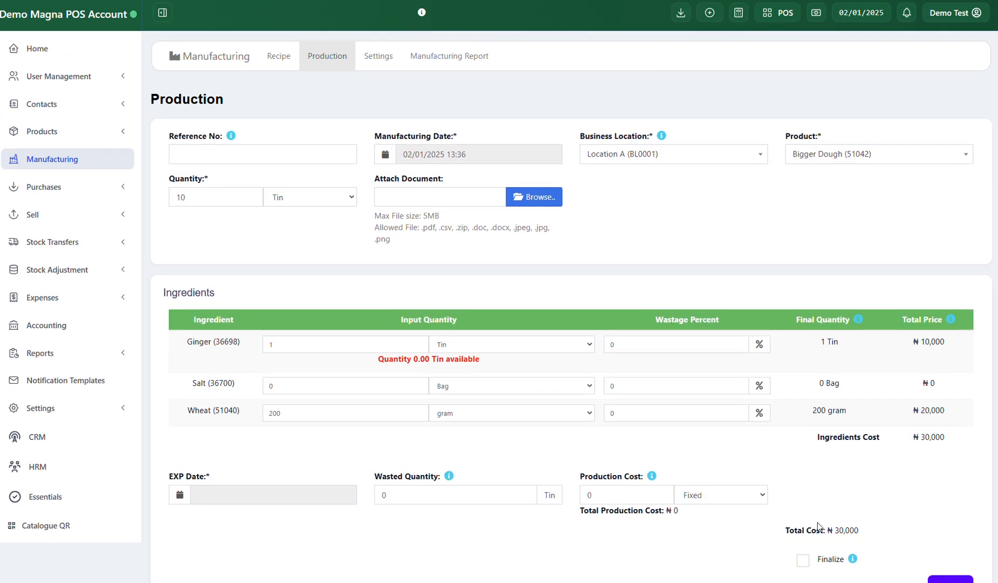
{"action": "scroll", "coordinate": [814, 523], "scroll_direction": "down", "scroll_amount": 2}
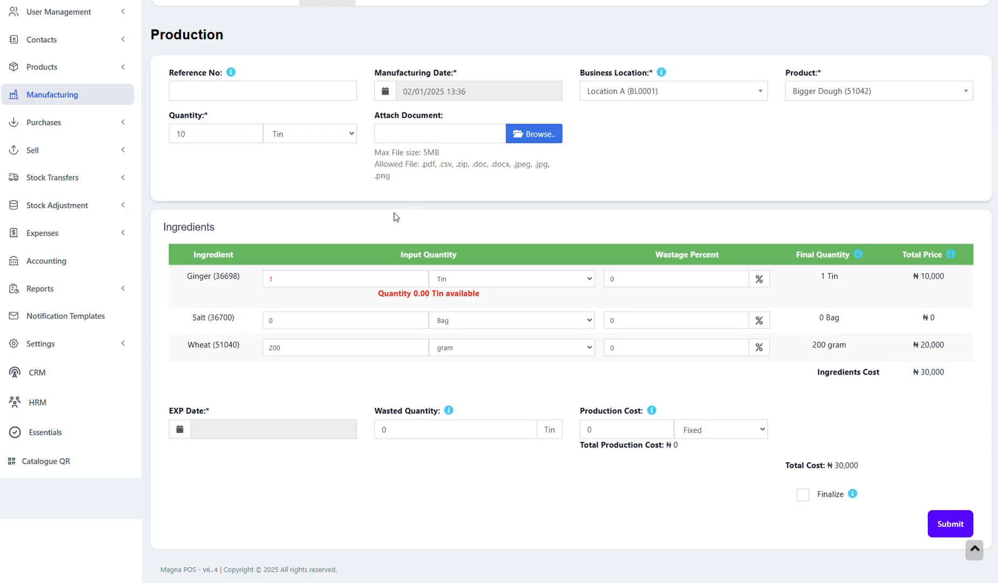
{"action": "scroll", "coordinate": [213, 194], "scroll_direction": "up", "scroll_amount": 2}
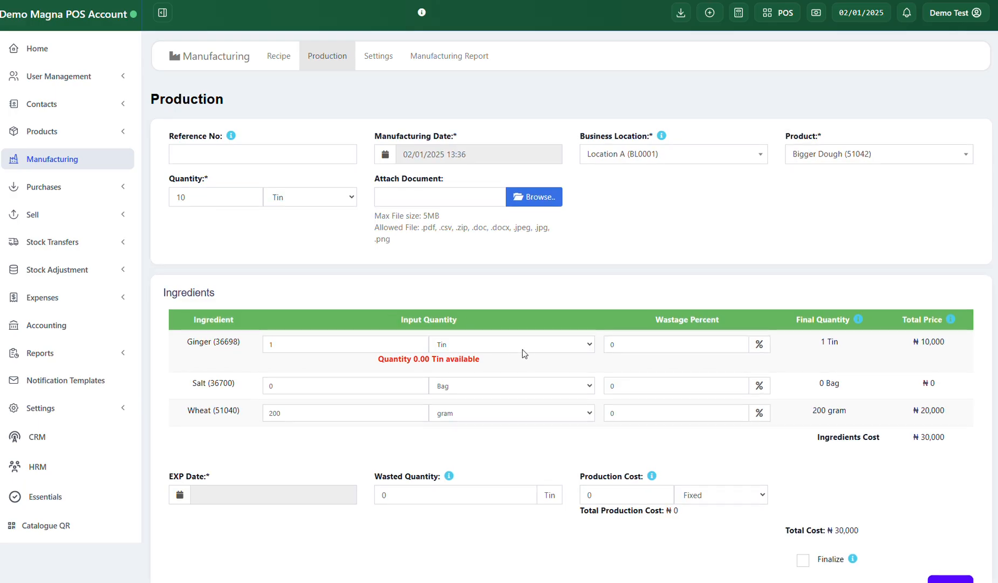
{"action": "scroll", "coordinate": [803, 422], "scroll_direction": "down", "scroll_amount": 2}
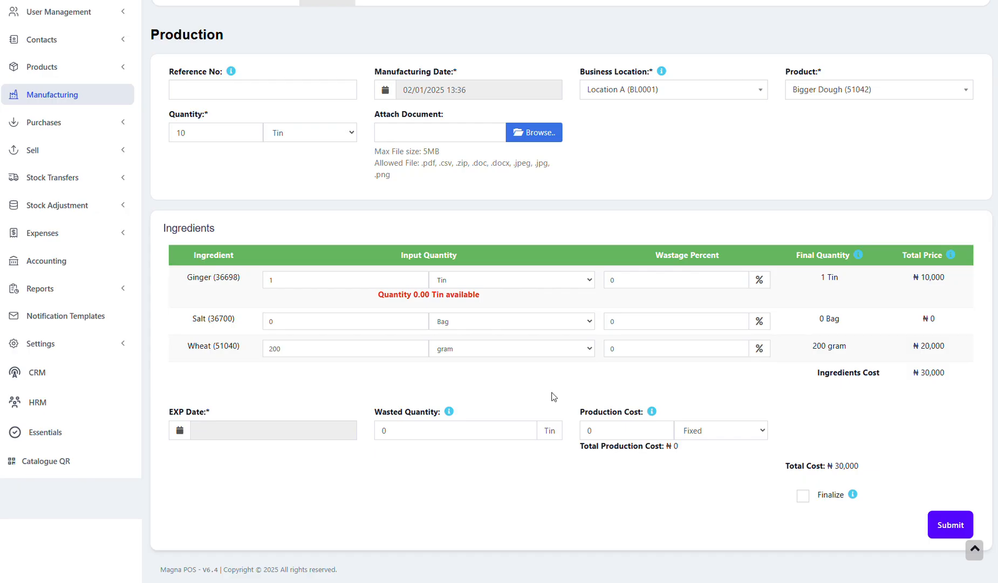
{"action": "scroll", "coordinate": [552, 396], "scroll_direction": "up", "scroll_amount": 2}
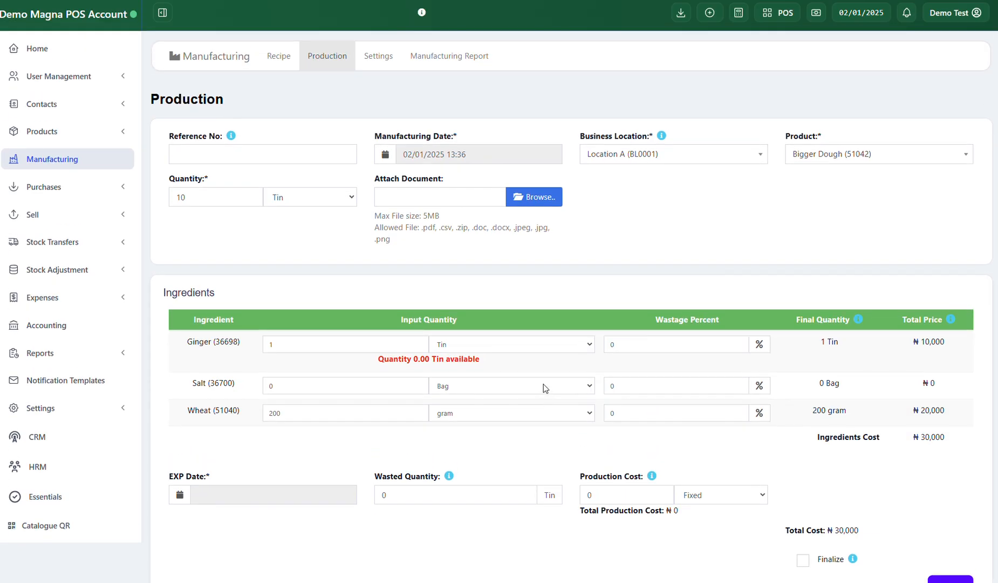